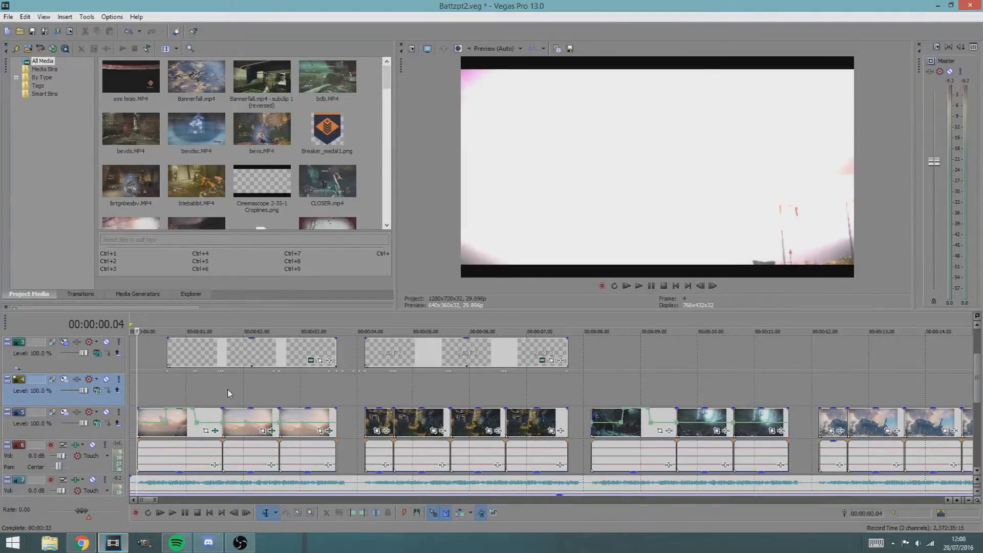
# - Play the timeline from the start of the first title clip to preview the "WELCOME TO" and "PART 2" titles
pyautogui.scroll(-3, 381, 387)
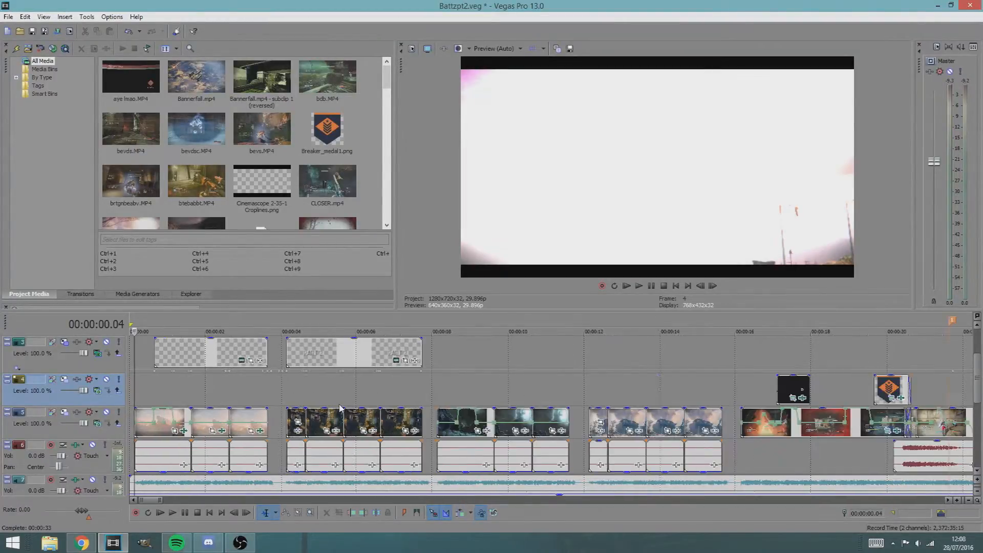
pyautogui.scroll(5, 275, 403)
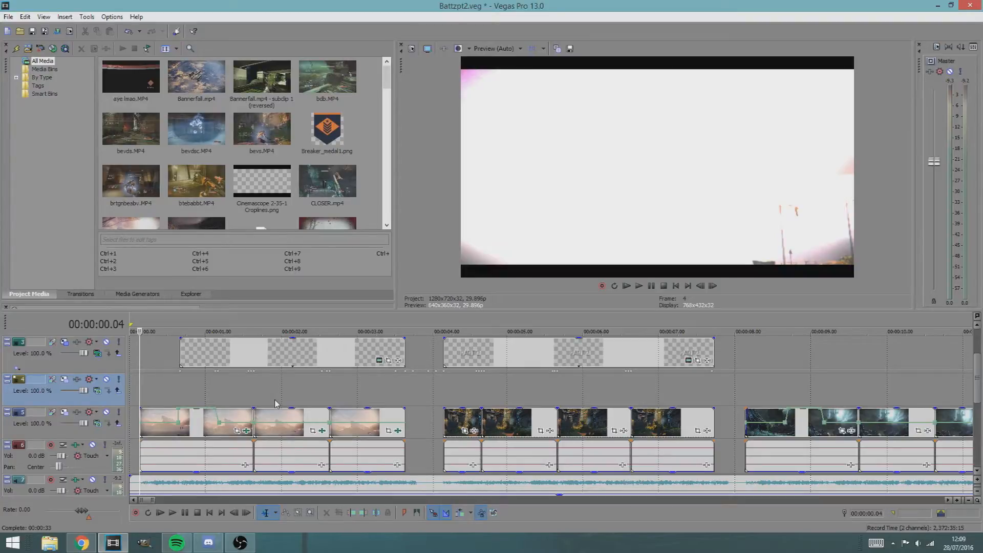
pyautogui.click(208, 363)
pyautogui.click(258, 359)
pyautogui.click(287, 358)
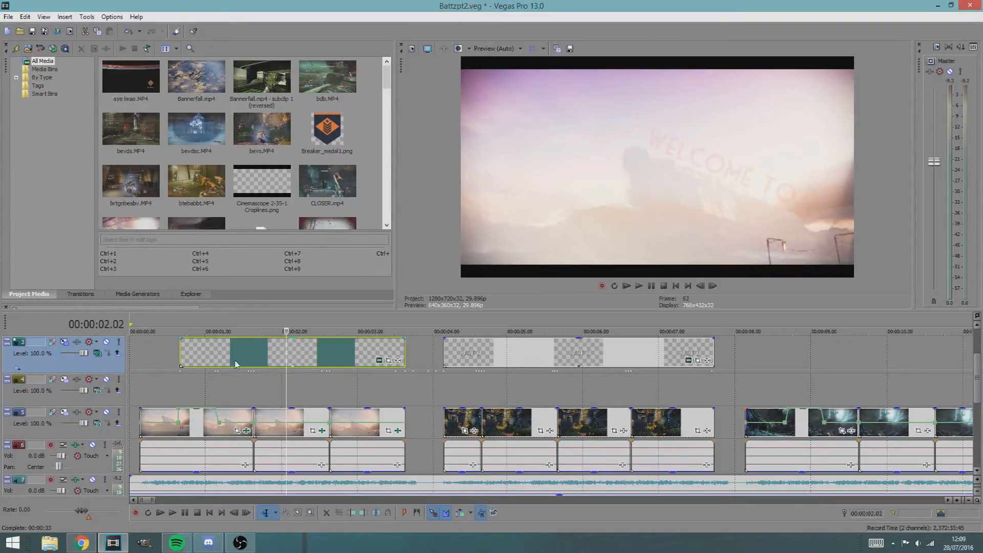
pyautogui.click(190, 348)
pyautogui.click(185, 347)
pyautogui.scroll(-1, 529, 473)
pyautogui.scroll(1, 546, 464)
pyautogui.press('space')
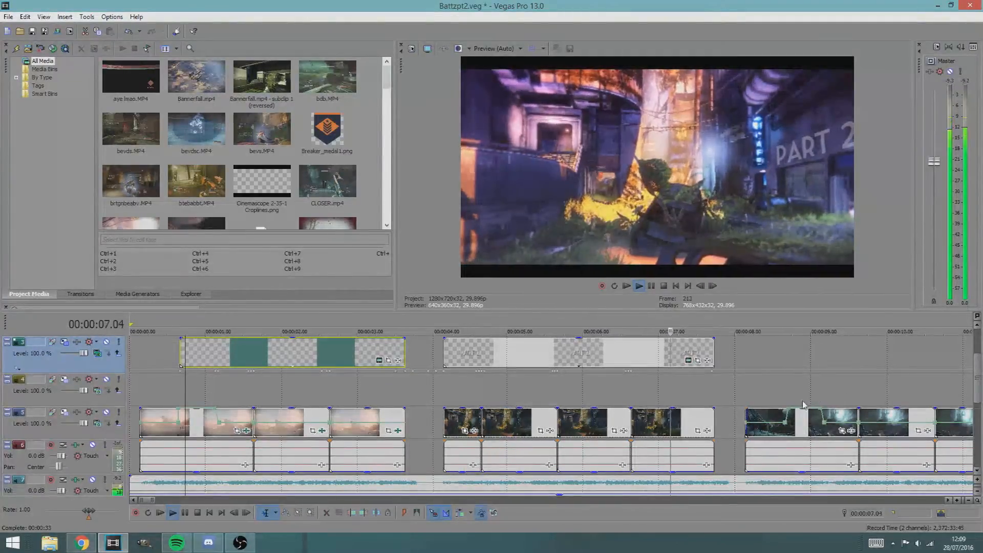
pyautogui.press('space')
# - Inspect the first and second title clips on track 3 at several points along the timeline
pyautogui.scroll(6, 337, 375)
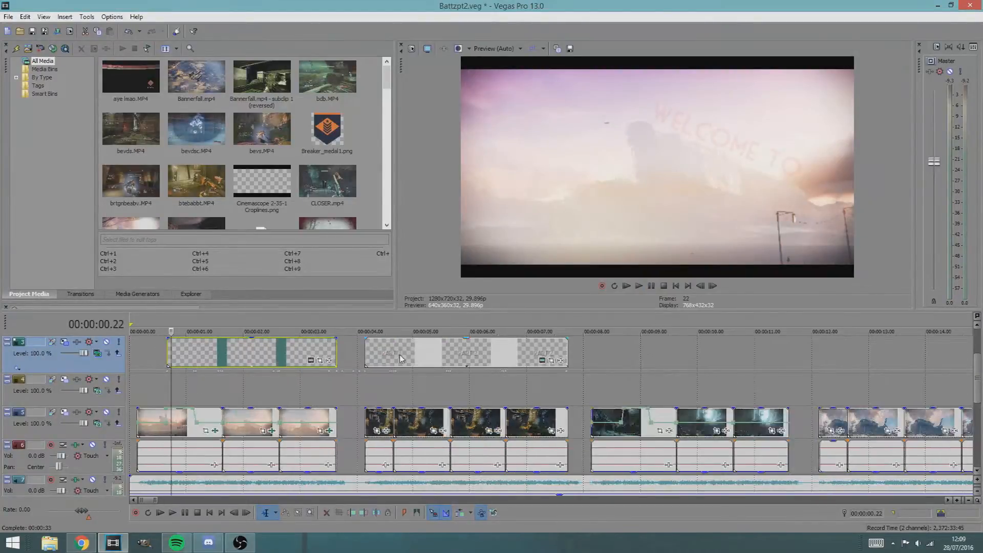
pyautogui.click(337, 378)
pyautogui.press('space')
pyautogui.scroll(-3, 690, 395)
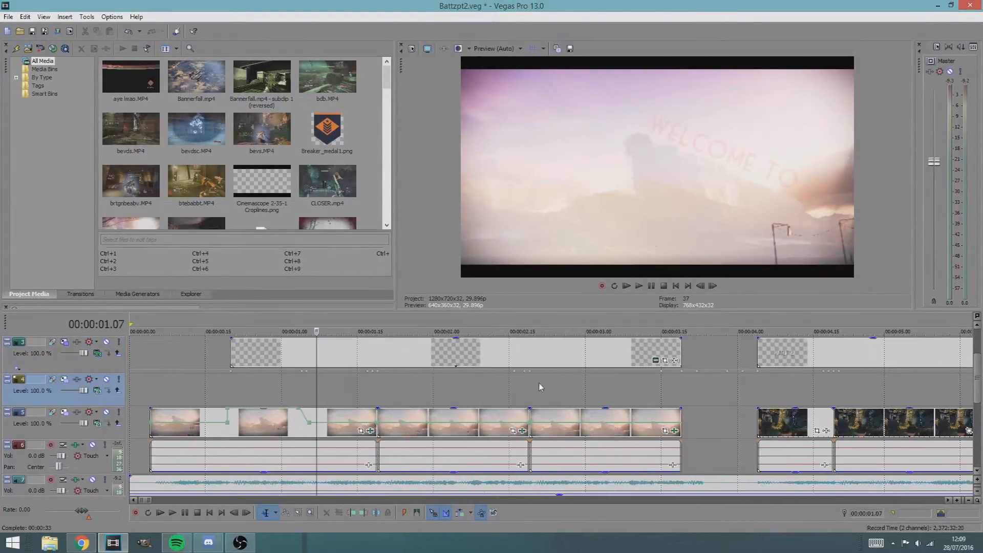
pyautogui.scroll(-6, 516, 381)
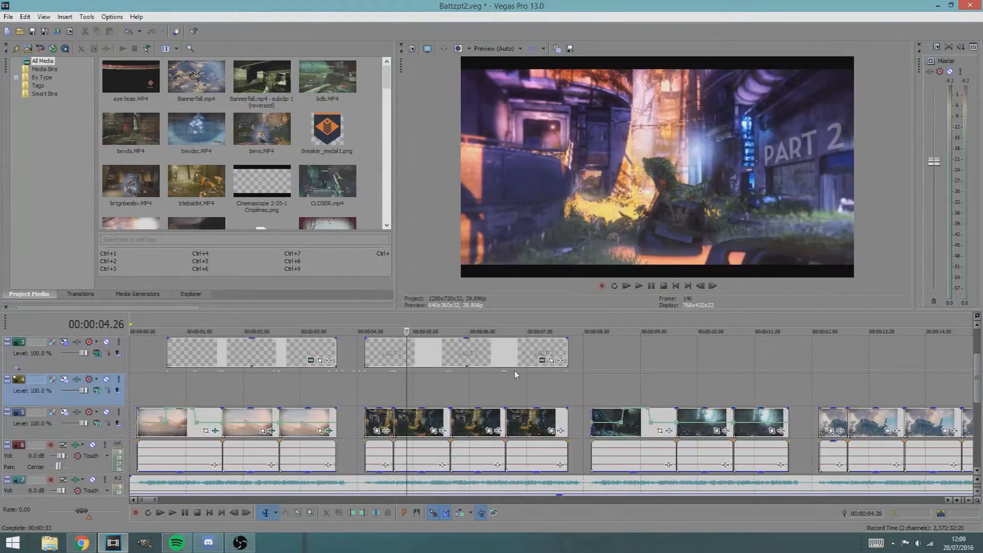
pyautogui.scroll(6, 515, 389)
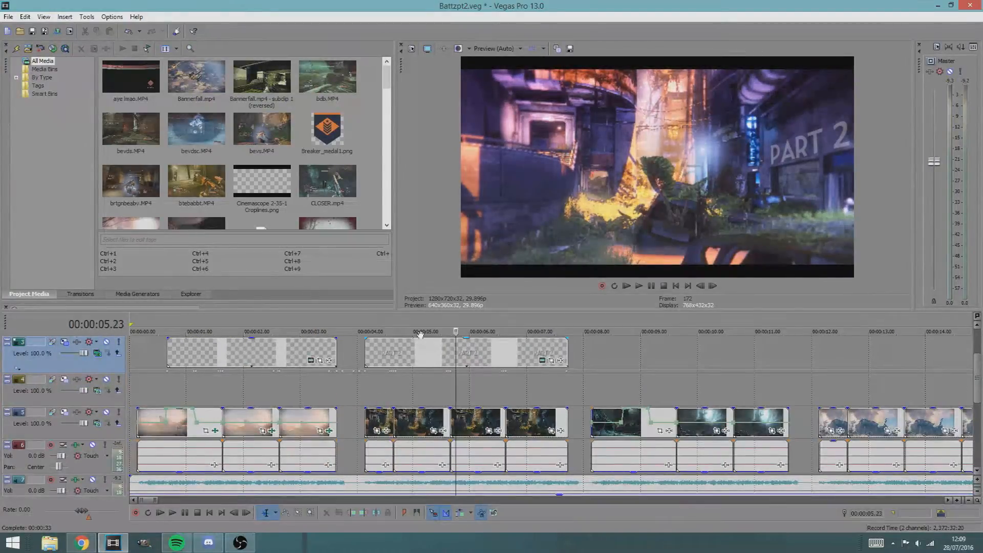
pyautogui.click(540, 352)
# - Preview the gameplay overlay clip on track 3 at about 25 seconds, where it sits on the TV screen marked "RUMBLE"
pyautogui.scroll(-3, 544, 360)
pyautogui.click(605, 346)
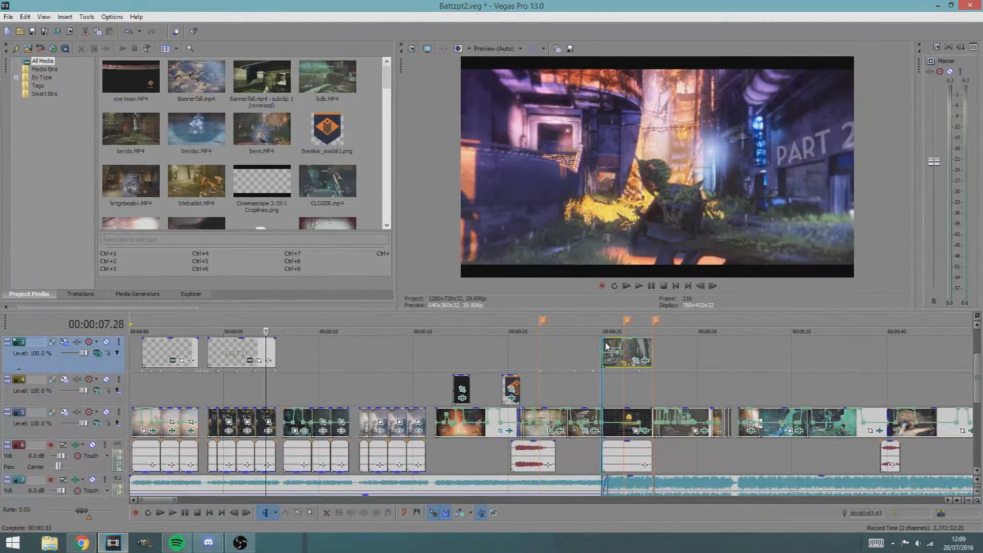
pyautogui.scroll(2, 630, 366)
pyautogui.scroll(2, 642, 376)
pyautogui.press('space')
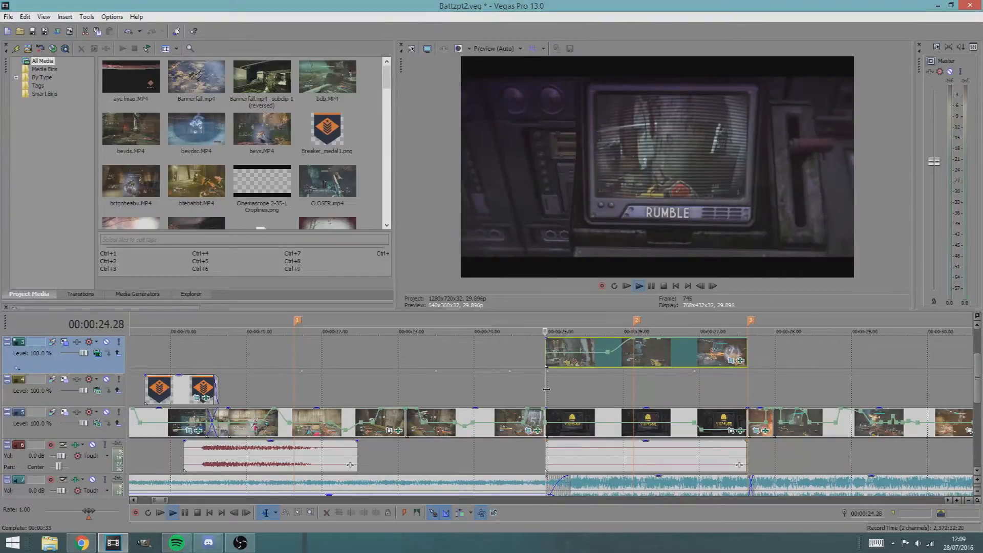
pyautogui.press('space')
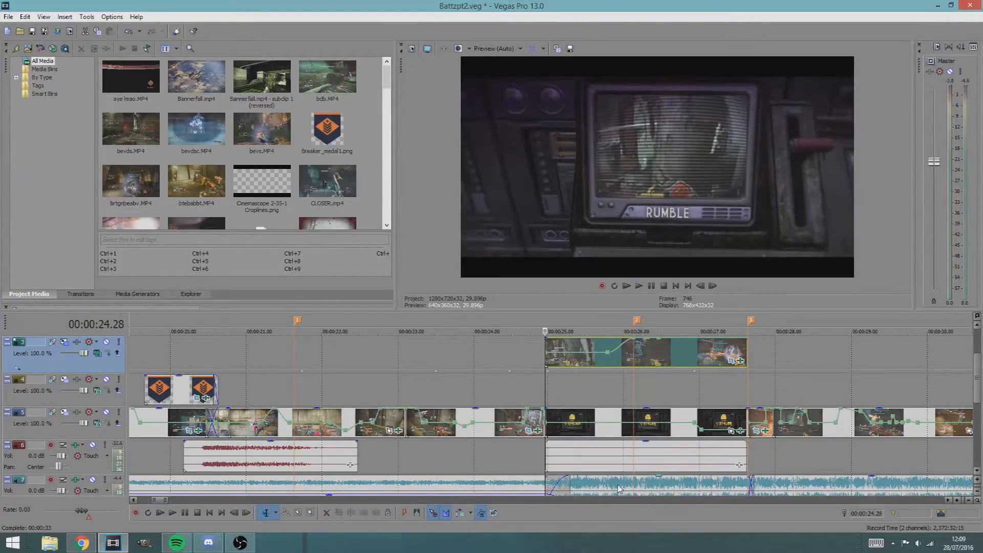
pyautogui.press('space')
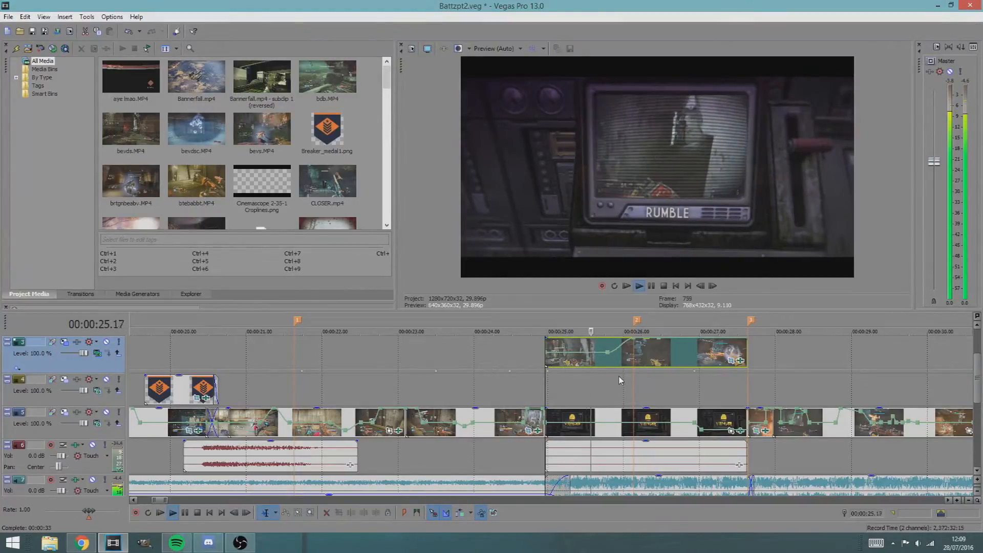
pyautogui.click(649, 389)
pyautogui.press('space')
# - Return to the first title at 00:00:01.23 and examine the compositing modes of tracks 3 and 4
pyautogui.scroll(-8, 649, 389)
pyautogui.click(130, 389)
pyautogui.scroll(10, 575, 395)
pyautogui.click(535, 395)
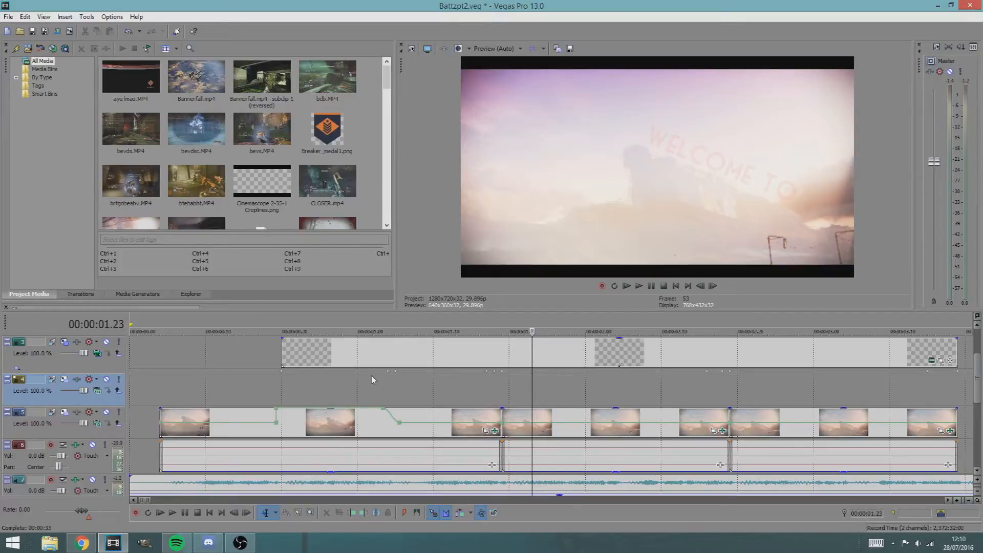
pyautogui.click(97, 353)
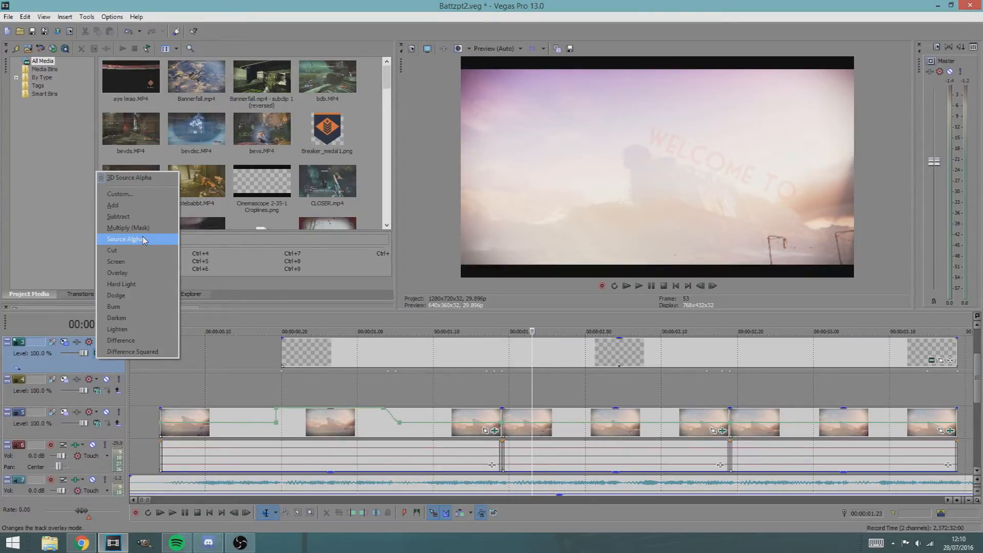
pyautogui.click(100, 393)
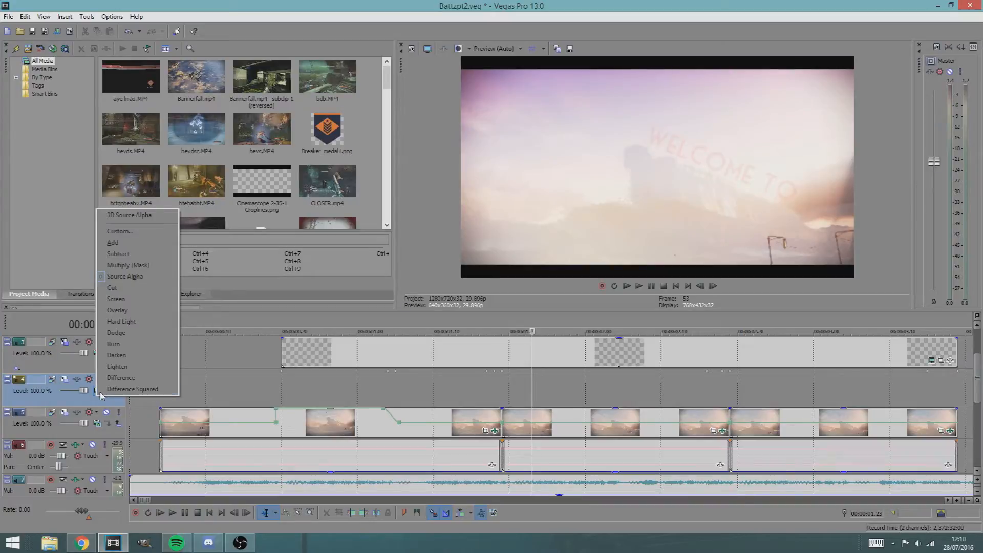
pyautogui.click(105, 398)
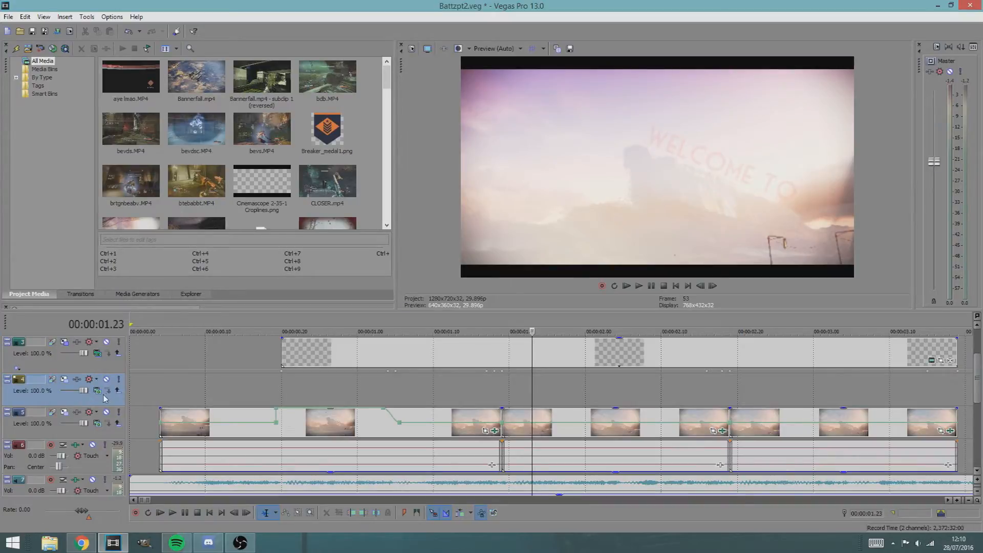
pyautogui.click(98, 367)
pyautogui.click(109, 354)
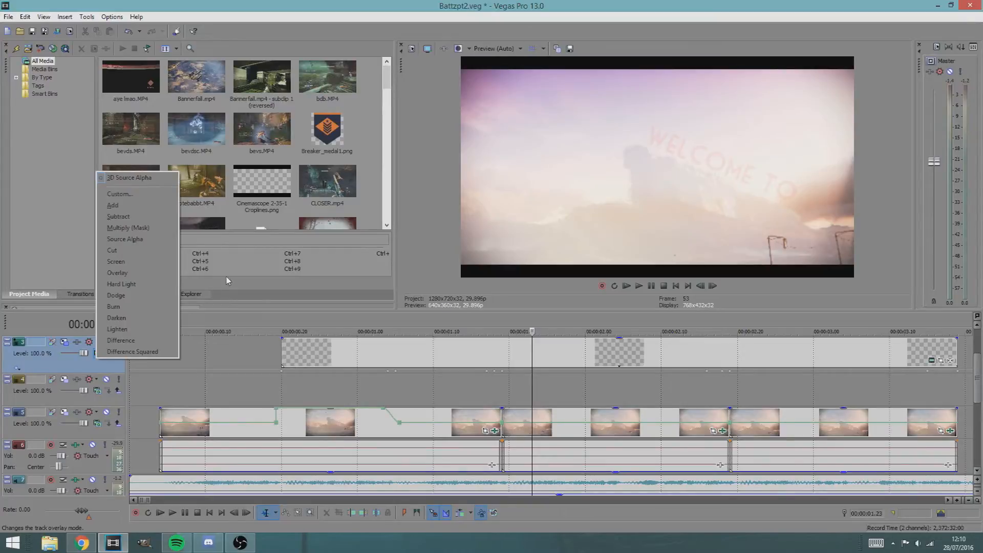
pyautogui.click(266, 349)
# - Review both title clips on track 3 in relation to the footage below them
pyautogui.scroll(-2, 268, 349)
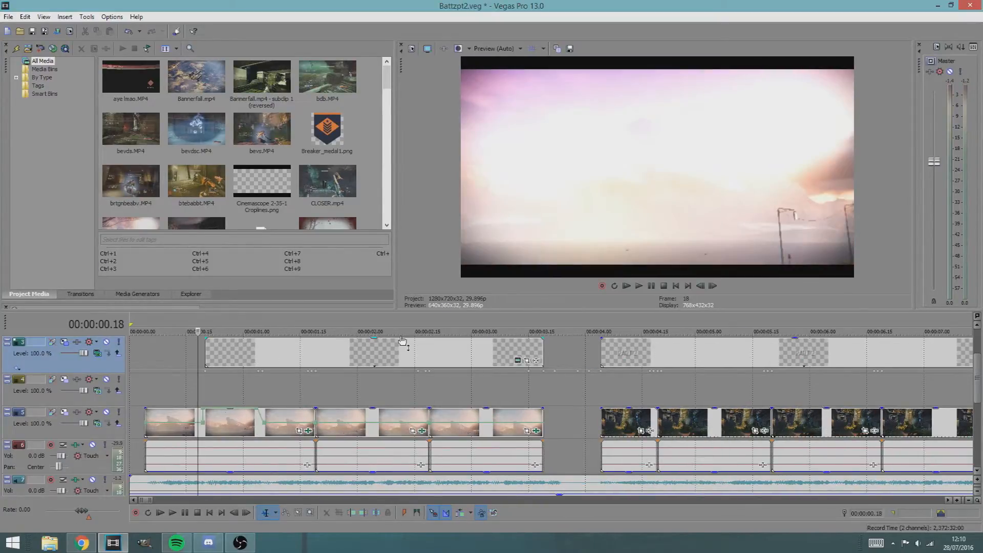
pyautogui.scroll(-2, 402, 342)
pyautogui.scroll(-1, 403, 342)
pyautogui.moveTo(979, 394)
pyautogui.mouseDown()
pyautogui.moveTo(979, 377)
pyautogui.moveTo(977, 395)
pyautogui.mouseUp()
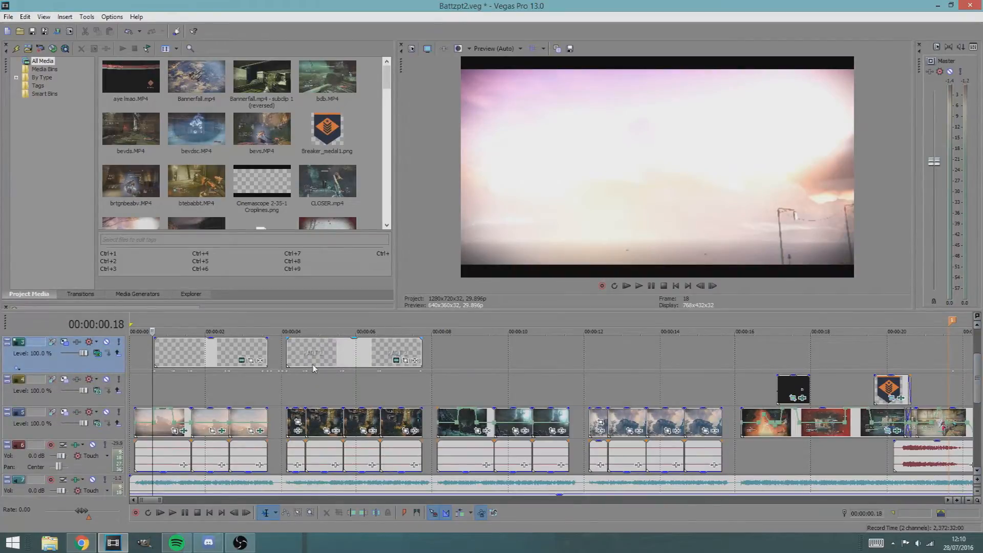
pyautogui.click(337, 352)
pyautogui.click(390, 348)
pyautogui.click(217, 357)
# - Check the "WELCOME TO" title around 00:00:01.05 and briefly play the timeline from 00:00:00.12
pyautogui.scroll(4, 222, 374)
pyautogui.click(306, 376)
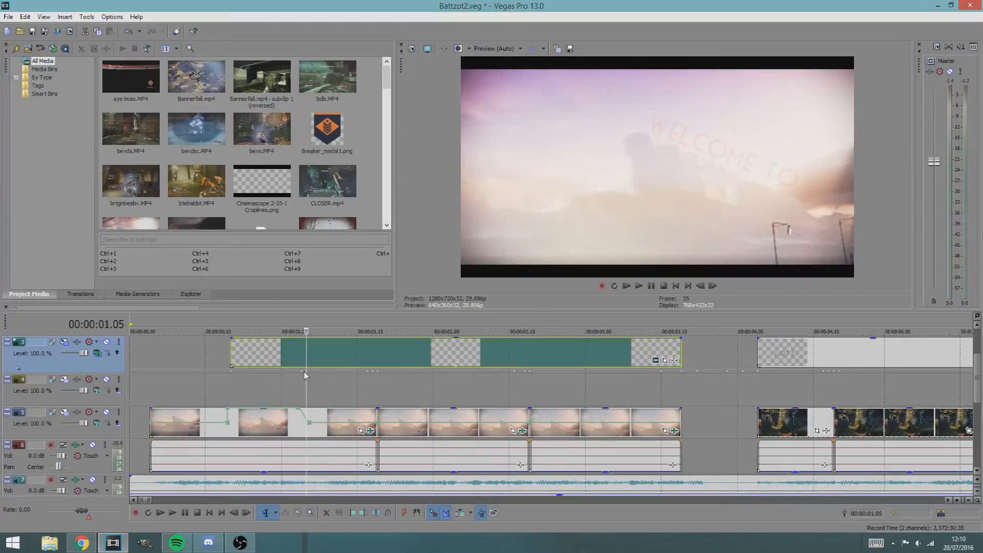
pyautogui.click(362, 377)
pyautogui.click(192, 381)
pyautogui.press('space')
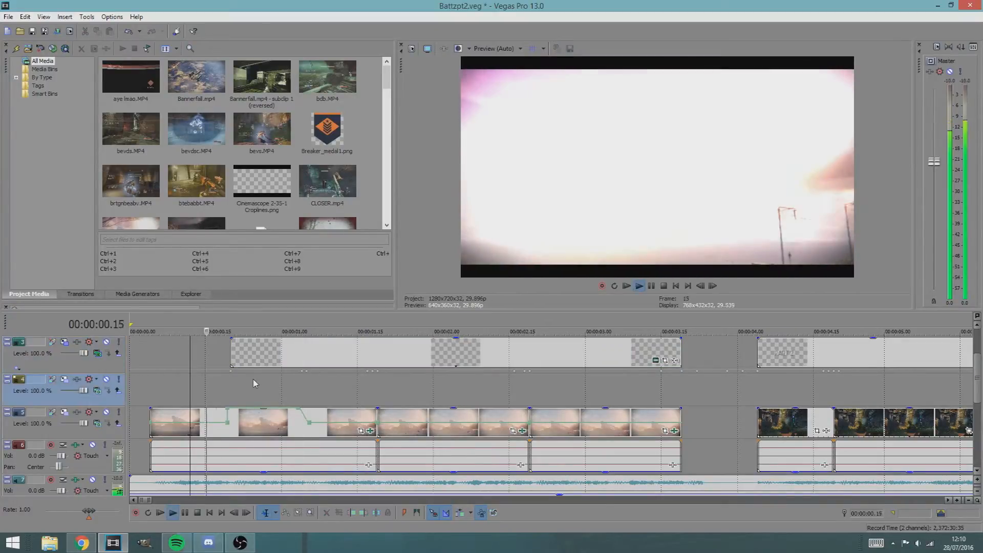
pyautogui.press('space')
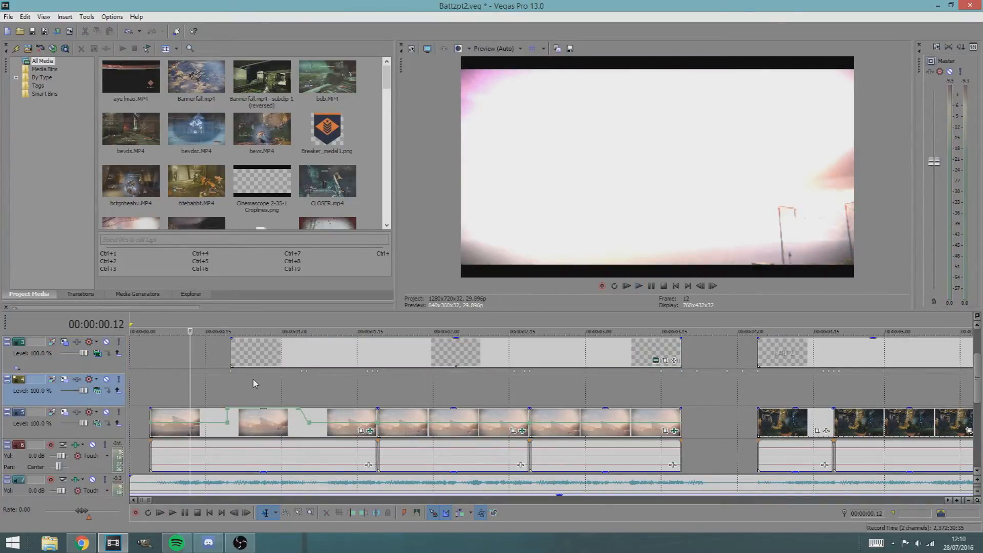
# - Open Track Motion for track 3 at the first title's start, 00:00:00.20, and resize and move its window clear of the preview
pyautogui.click(232, 353)
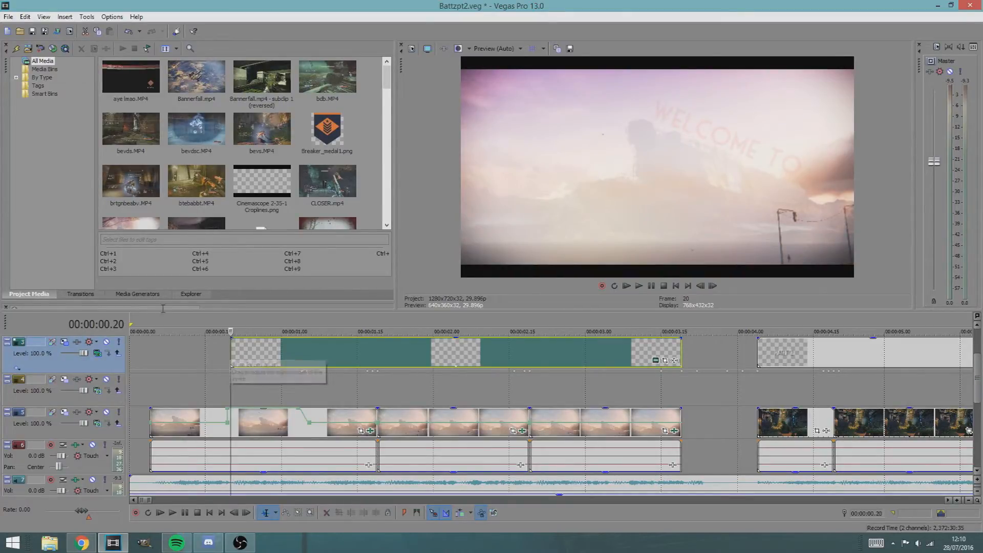
pyautogui.click(64, 341)
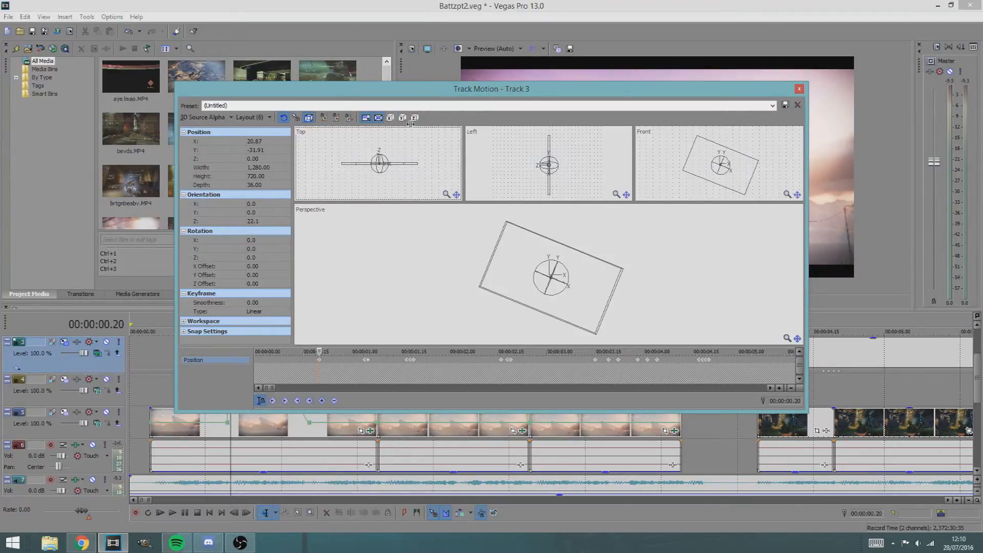
pyautogui.moveTo(424, 100); pyautogui.dragTo(294, 37)
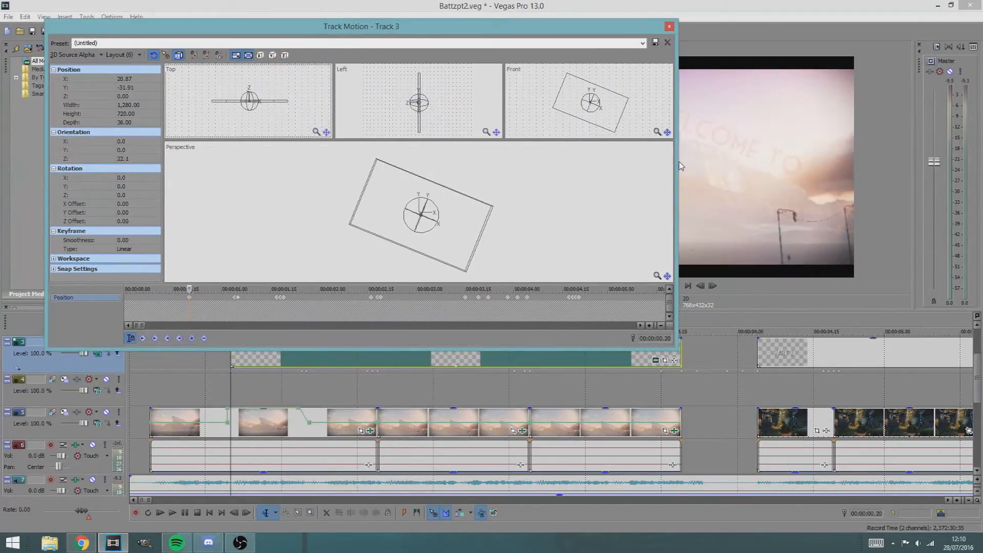
pyautogui.moveTo(679, 163); pyautogui.dragTo(514, 192)
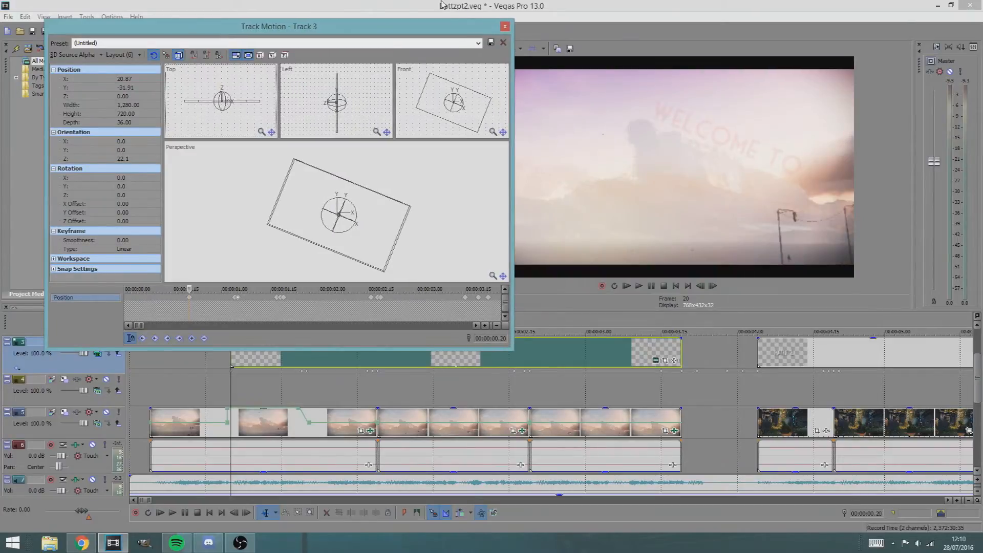
pyautogui.moveTo(447, 27); pyautogui.dragTo(402, 39)
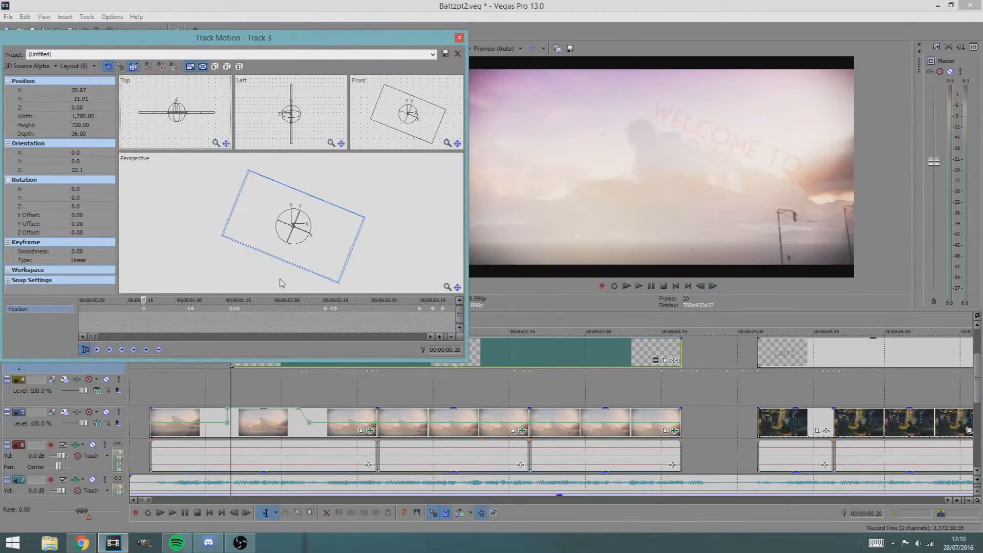
# - Try adjusting the title track freehand with its rotation control in the Perspective view, and undo each change
pyautogui.scroll(5, 315, 225)
pyautogui.scroll(-3, 315, 229)
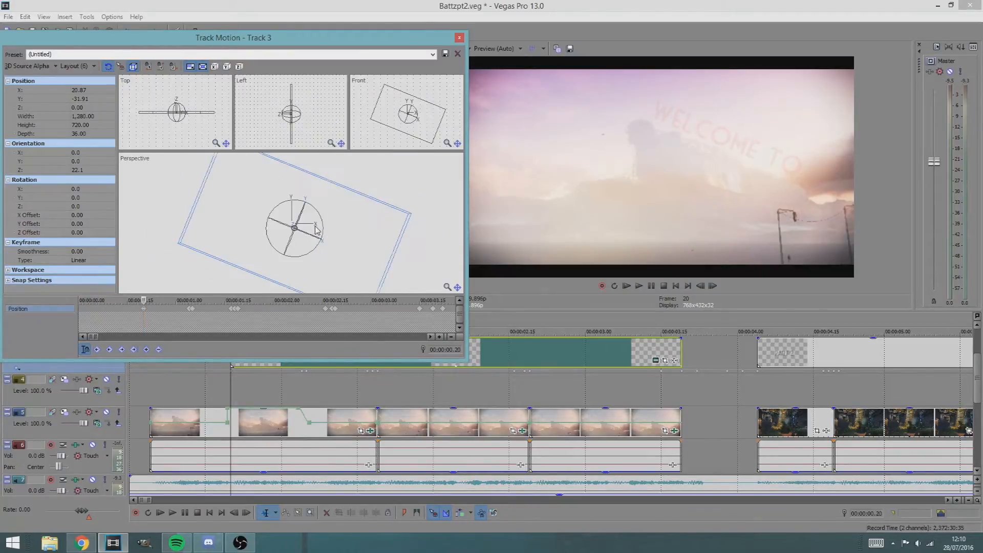
pyautogui.scroll(3, 327, 226)
pyautogui.scroll(2, 304, 234)
pyautogui.scroll(-4, 349, 246)
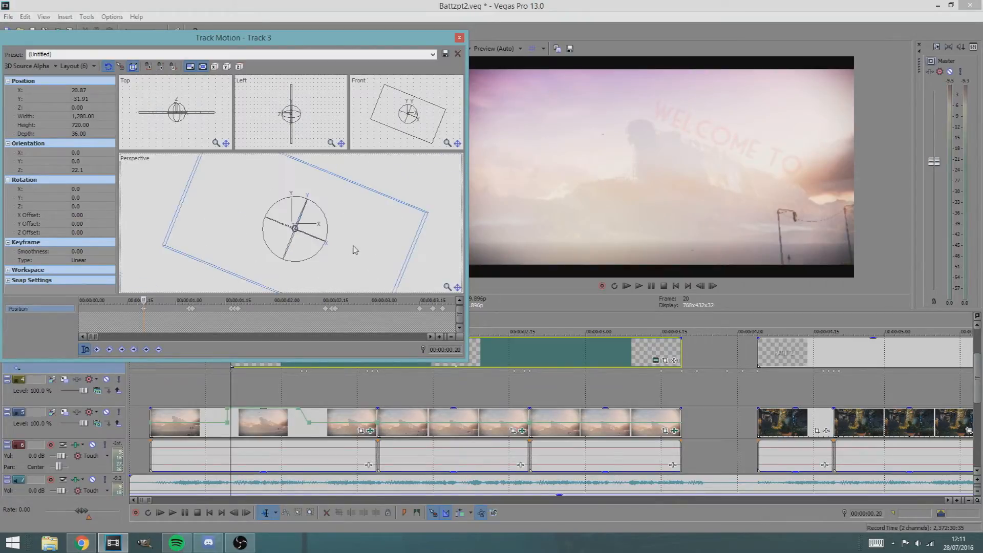
pyautogui.scroll(3, 353, 243)
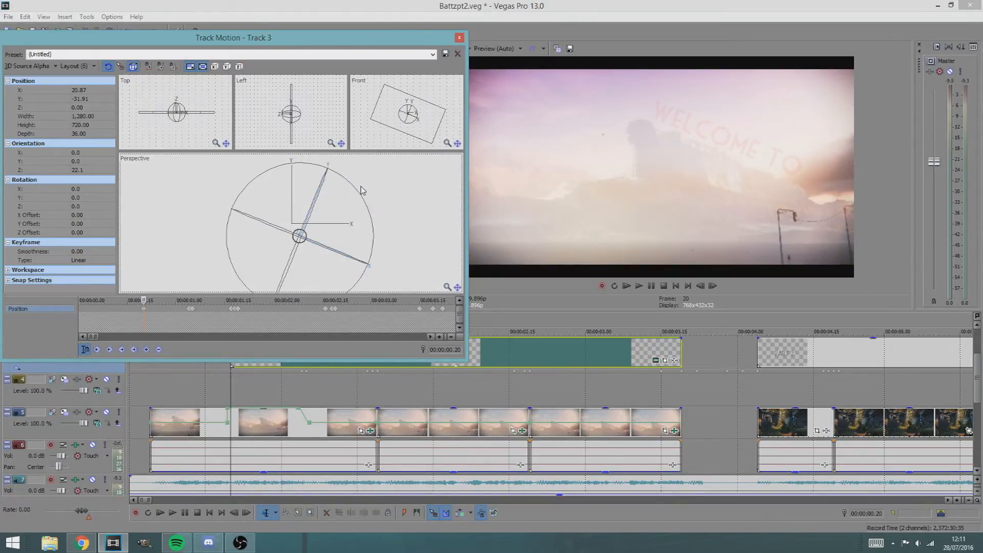
pyautogui.moveTo(357, 194)
pyautogui.mouseDown()
pyautogui.moveTo(373, 208)
pyautogui.moveTo(373, 192)
pyautogui.mouseUp()
pyautogui.hotkey('ctrl', 'z')
pyautogui.scroll(5, 309, 229)
pyautogui.moveTo(342, 206); pyautogui.dragTo(387, 265)
pyautogui.hotkey('ctrl', 'z')
pyautogui.hotkey('ctrl', 'z')
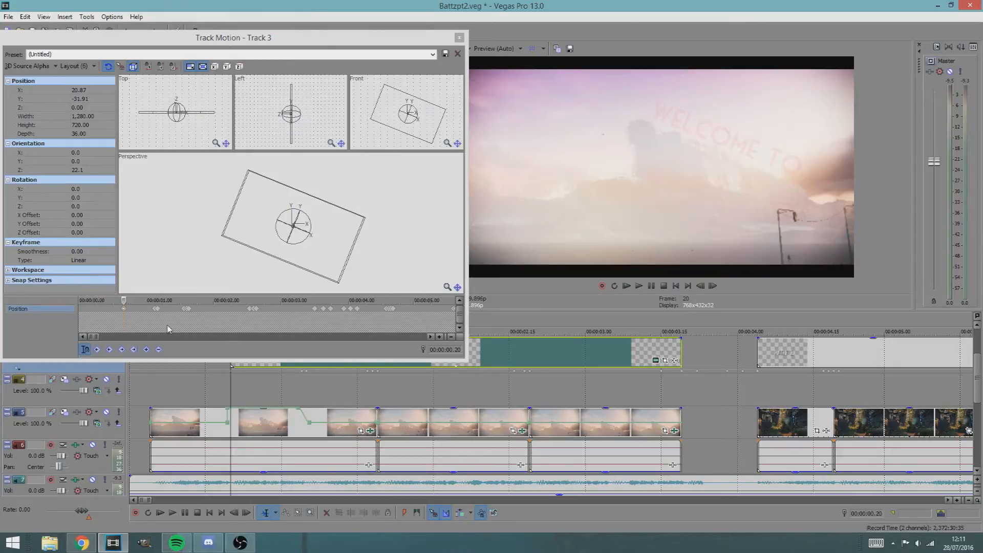
# - Examine track 3's first position keyframes and play the timeline from 00:00:00.09 to preview the title's movement
pyautogui.moveTo(132, 309)
pyautogui.mouseDown()
pyautogui.moveTo(151, 314)
pyautogui.moveTo(128, 311)
pyautogui.mouseUp()
pyautogui.scroll(3, 144, 310)
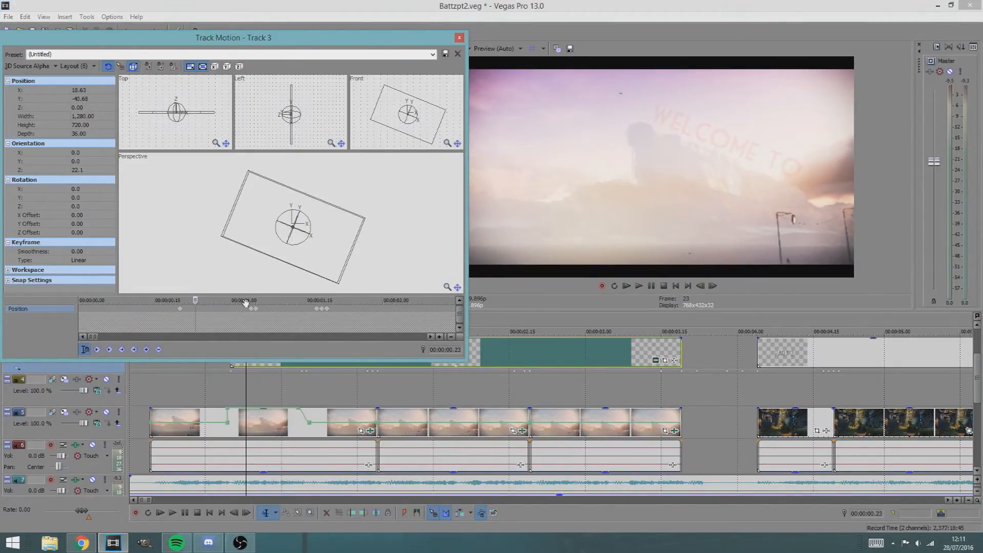
pyautogui.click(254, 314)
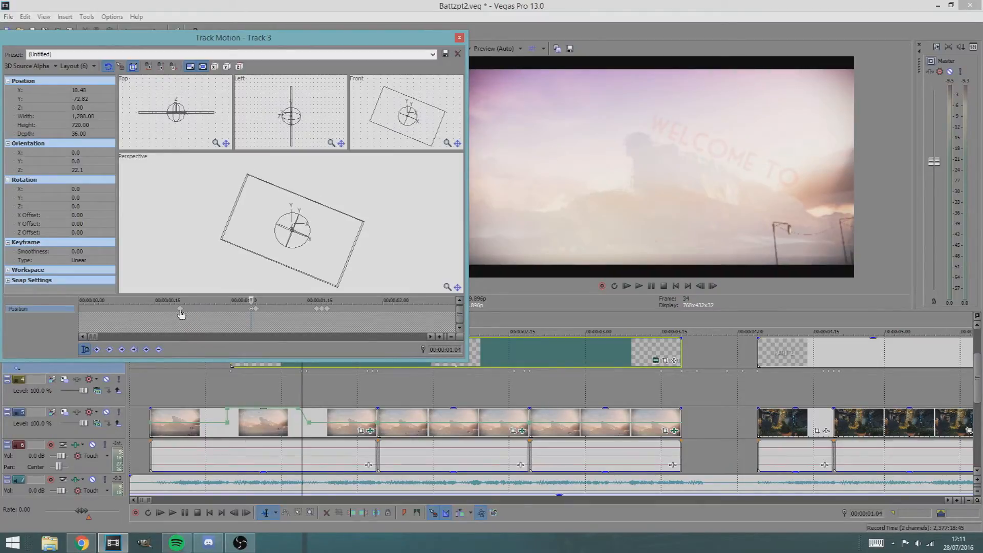
pyautogui.click(174, 394)
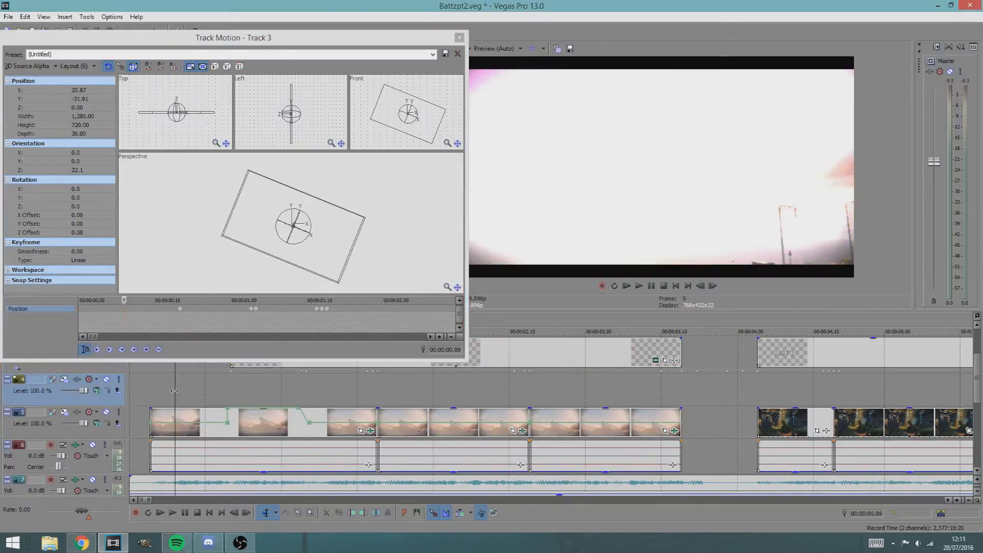
pyautogui.press('space')
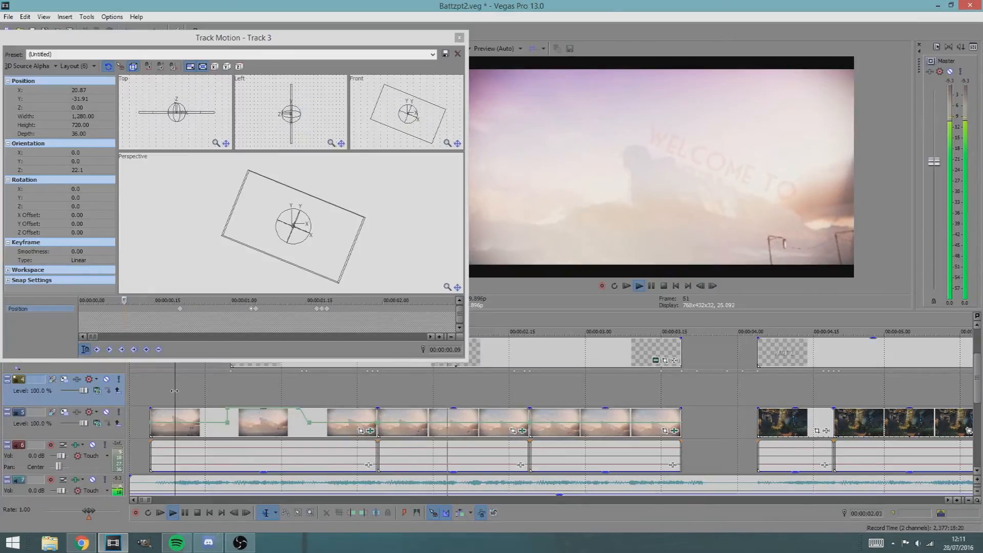
# - Stop playback and compare track 3's position keyframes at 00:00:00.20 and 00:00:01.04
pyautogui.press('space')
pyautogui.click(181, 313)
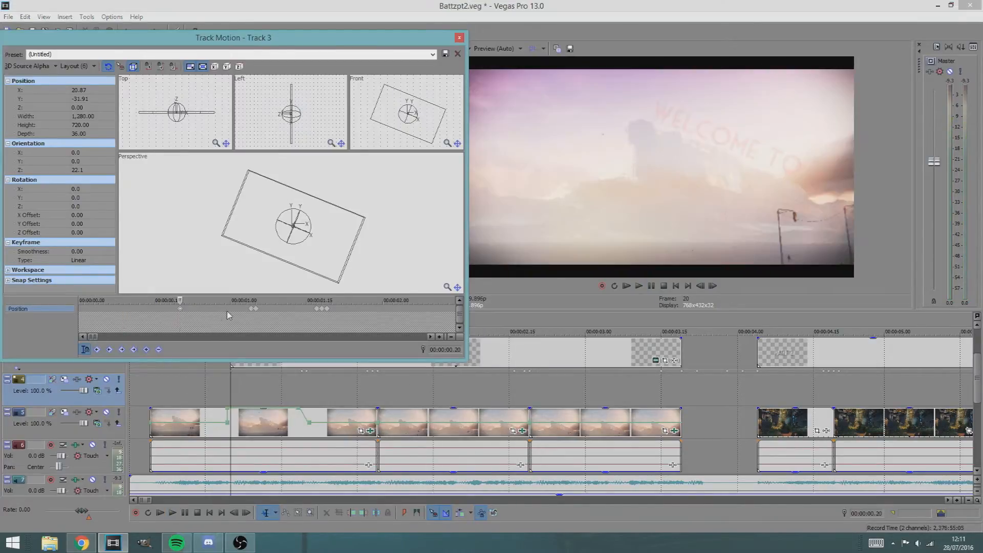
pyautogui.click(253, 310)
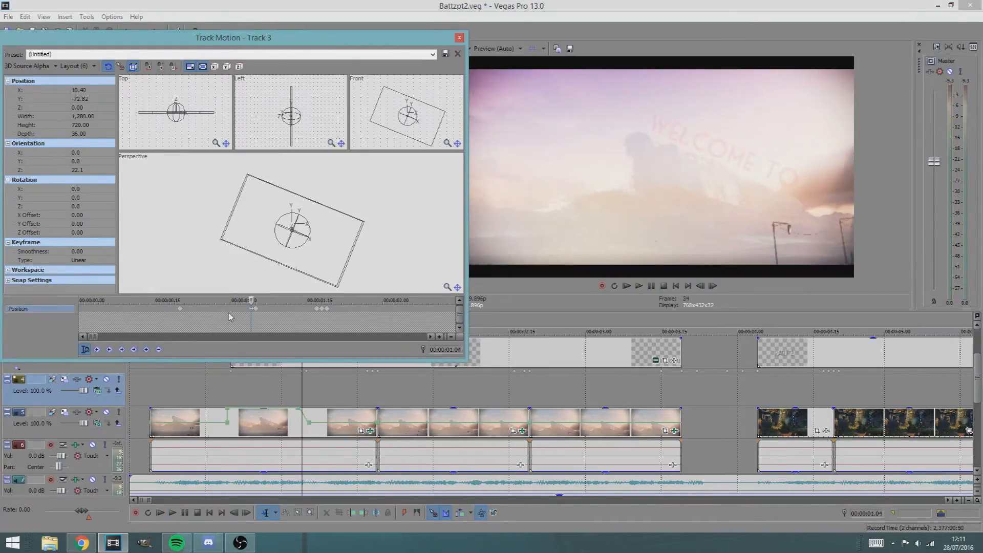
pyautogui.click(184, 310)
pyautogui.click(253, 309)
pyautogui.click(180, 310)
pyautogui.click(252, 309)
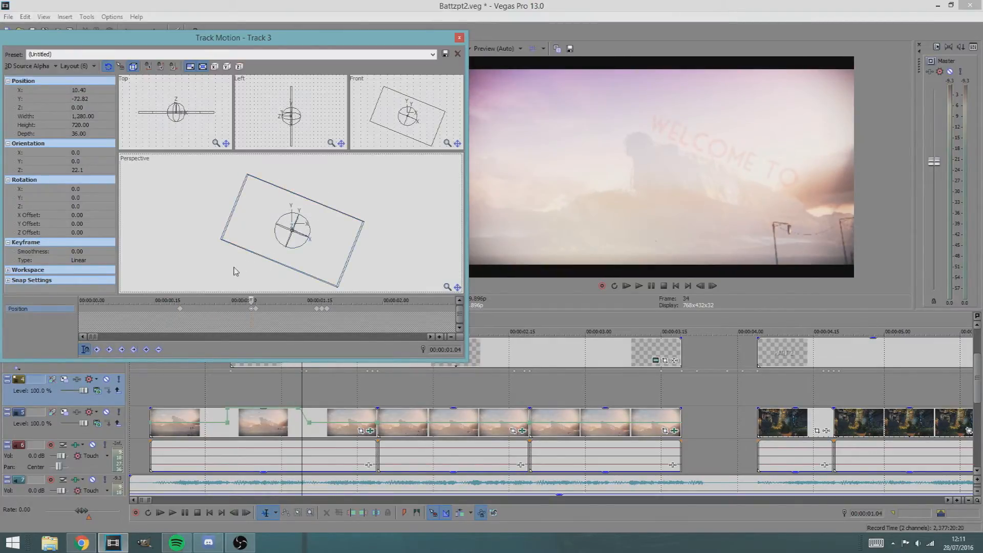
pyautogui.click(180, 309)
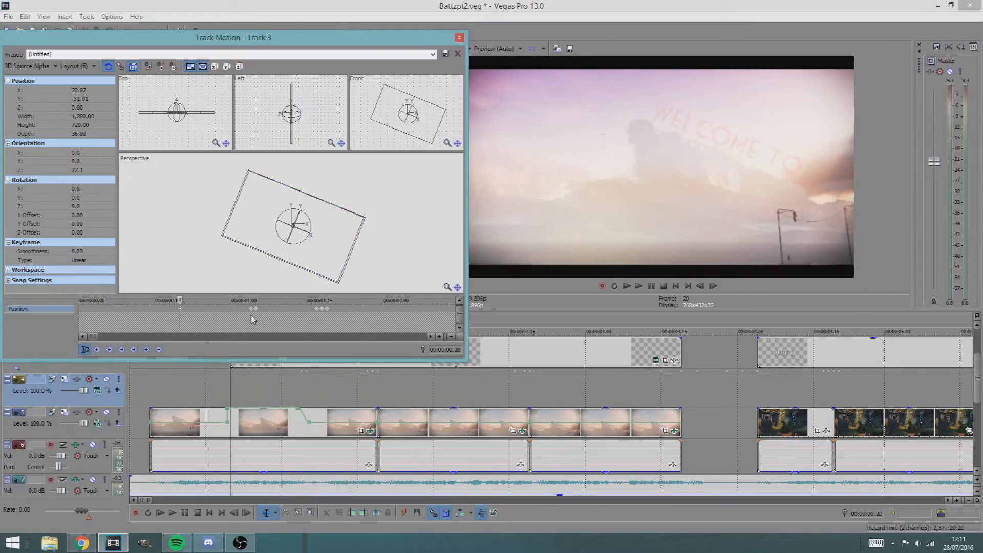
# - Try an extra position keyframe at 00:00:00.26 with the title moved vertically, and undo the keyframe and its changes
pyautogui.doubleClick(211, 310)
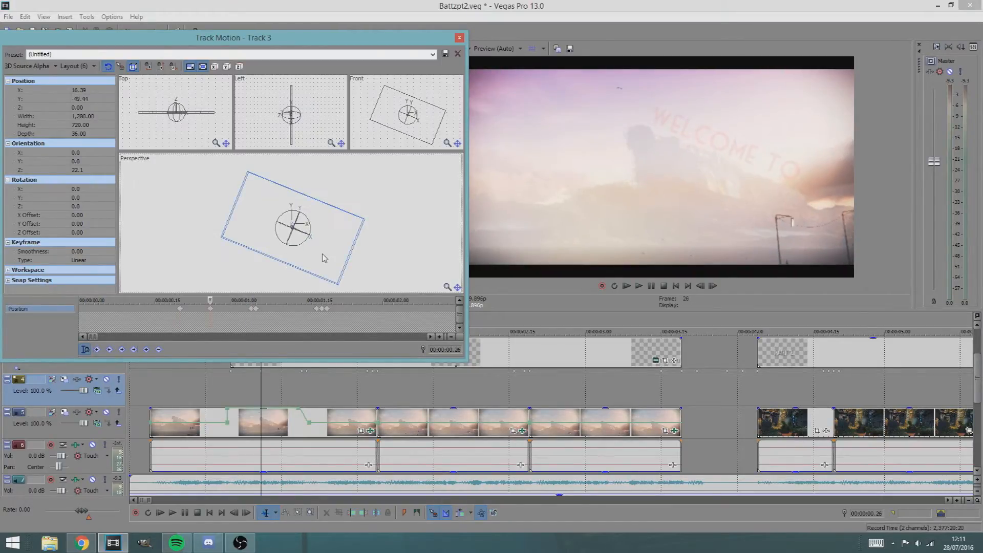
pyautogui.press('Up')
pyautogui.press('Up')
pyautogui.press('Up')
pyautogui.press('Up')
pyautogui.press('Up')
pyautogui.press('Up')
pyautogui.press('Up')
pyautogui.press('Up')
pyautogui.press('Up')
pyautogui.press('Up')
pyautogui.press('Up')
pyautogui.press('Up')
pyautogui.press('Up')
pyautogui.press('Up')
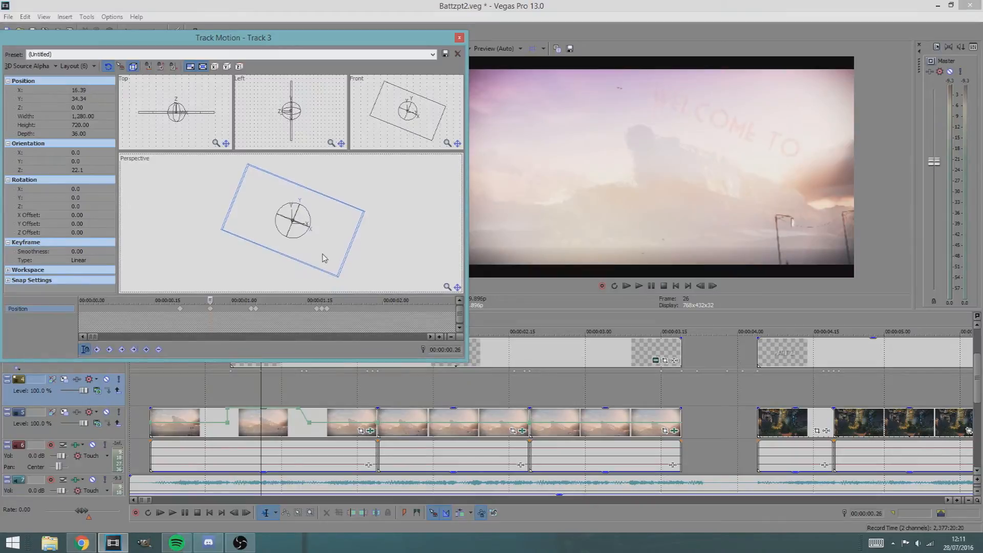
pyautogui.press('Down')
pyautogui.press('Down')
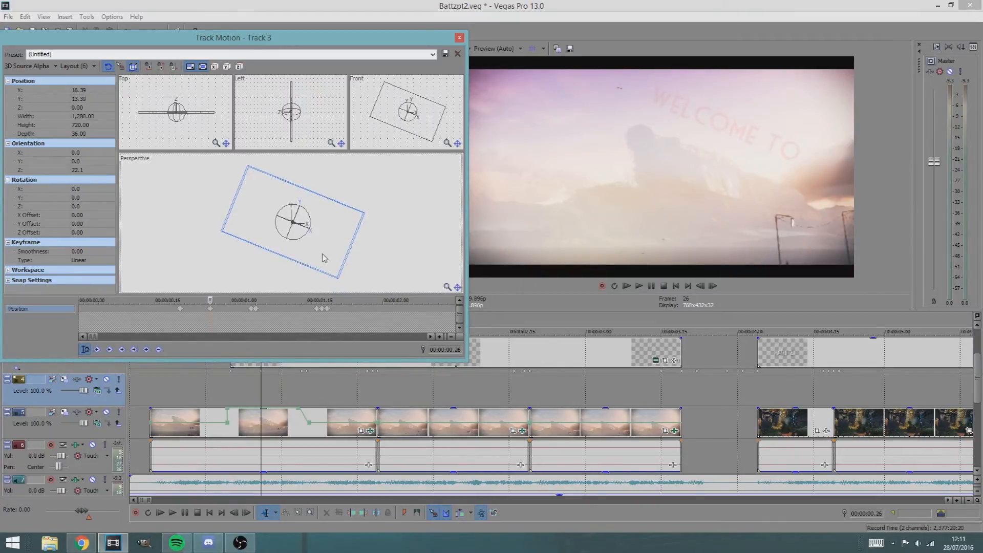
pyautogui.hotkey('ctrl', 'z')
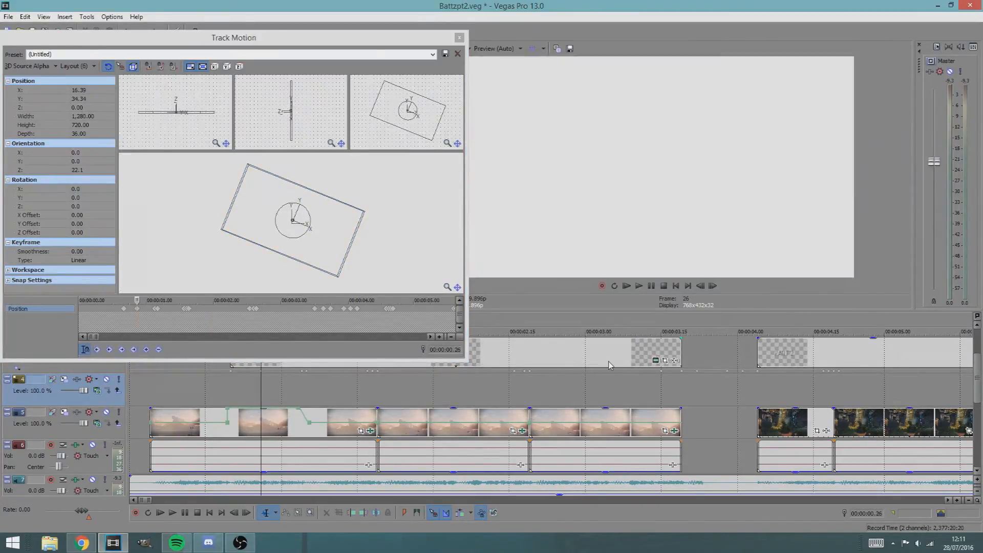
pyautogui.press('Down')
pyautogui.press('Down')
pyautogui.press('Down')
pyautogui.press('Down')
pyautogui.press('Down')
pyautogui.press('Down')
pyautogui.press('Down')
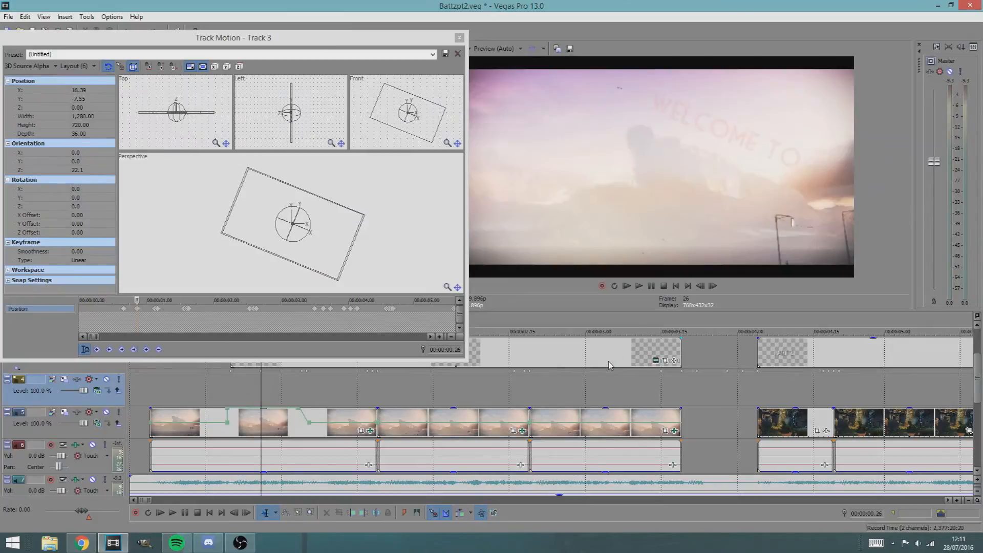
pyautogui.press('Down')
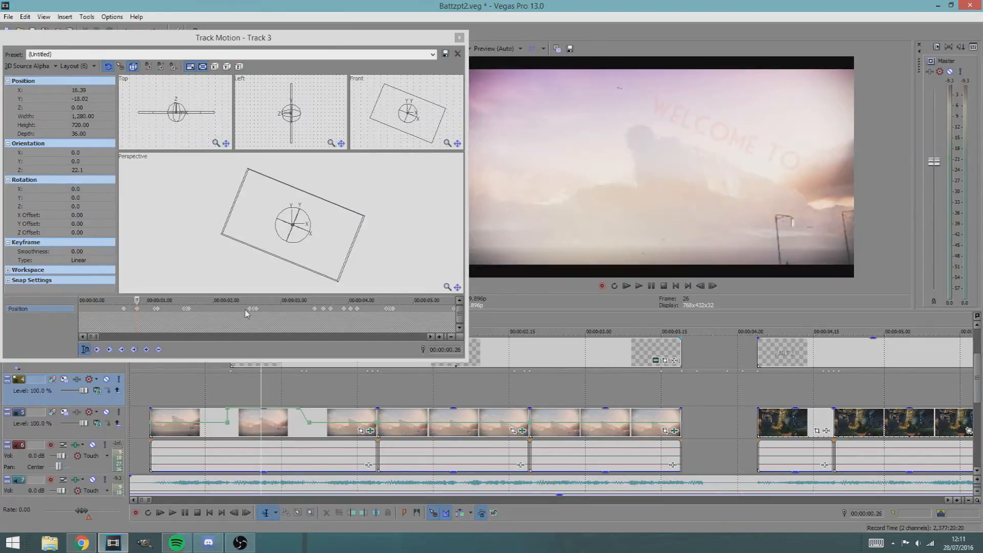
pyautogui.click(141, 314)
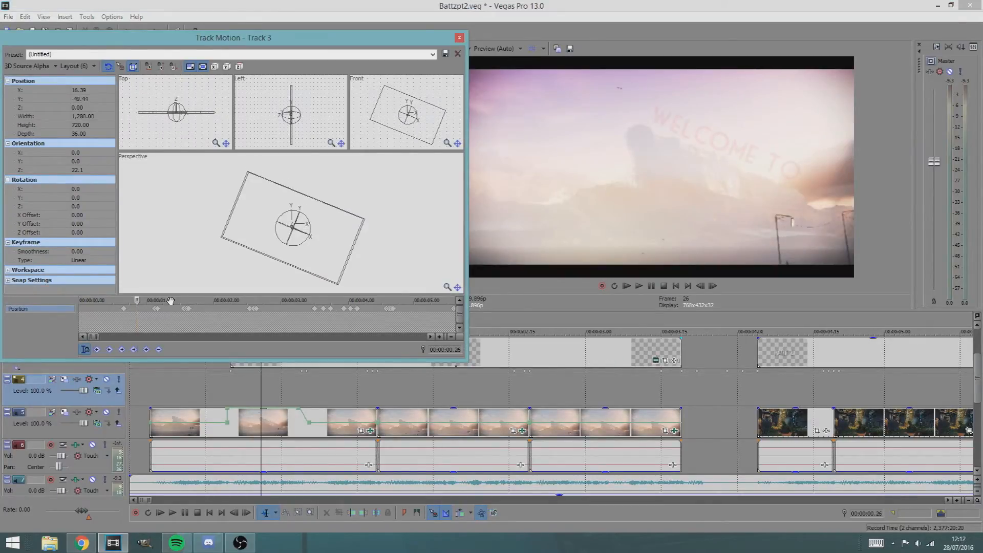
# - Inspect the title's position just after its first keyframe, around 00:00:00.23, and play the timeline from 00:00:00.13
pyautogui.click(155, 309)
pyautogui.scroll(5, 175, 313)
pyautogui.scroll(-2, 195, 328)
pyautogui.click(119, 310)
pyautogui.click(155, 312)
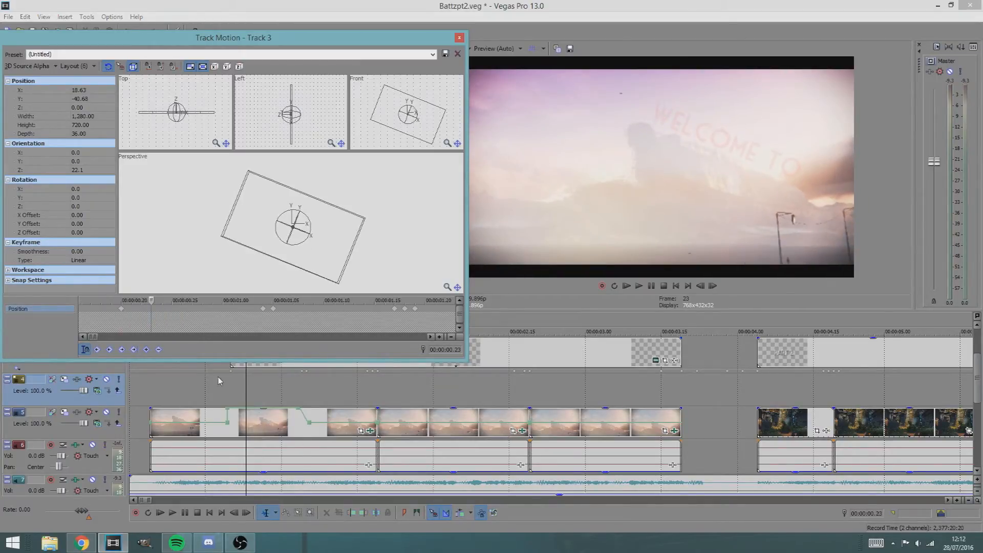
pyautogui.click(195, 399)
pyautogui.press('space')
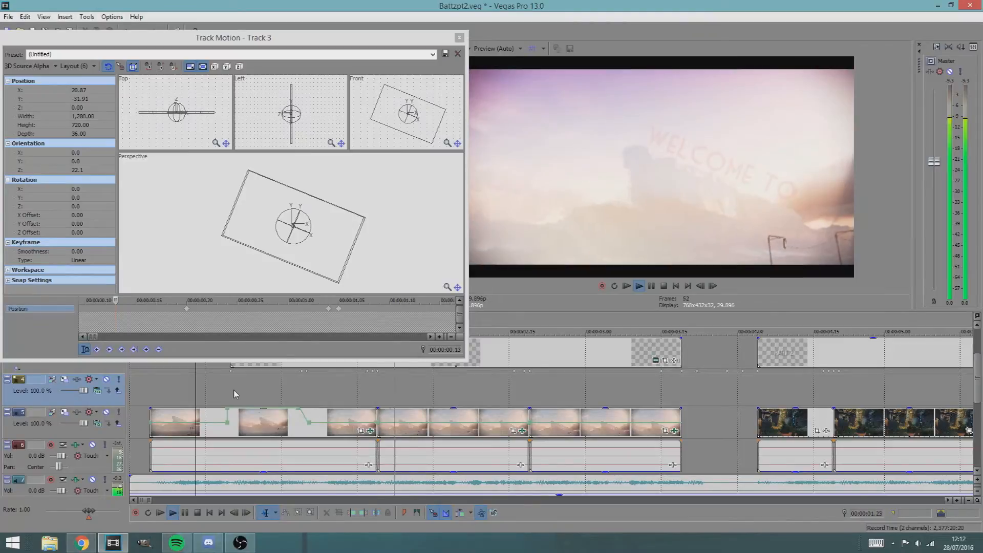
pyautogui.press('space')
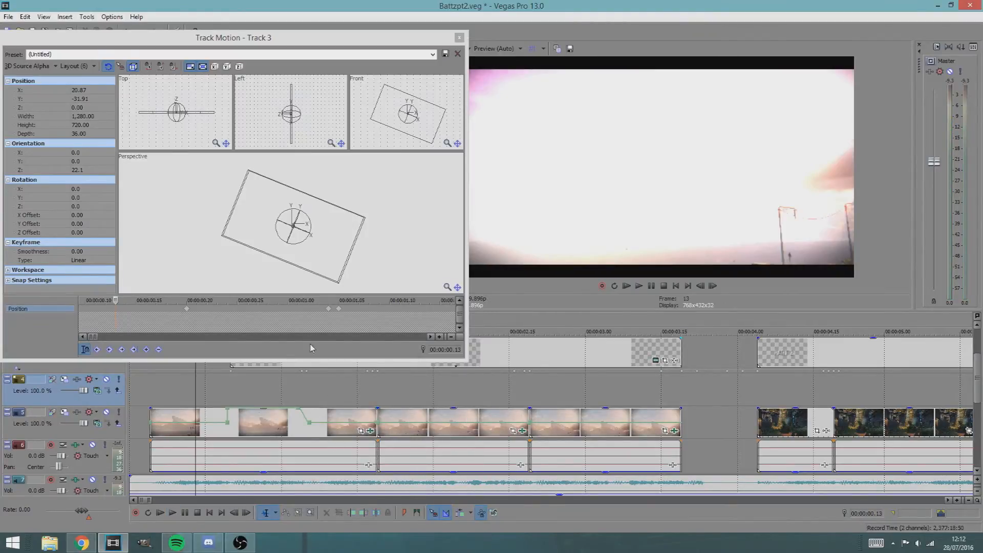
# - Examine how the title's position changes between the keyframes at 00:00:00.20 and 00:00:01.04
pyautogui.click(328, 309)
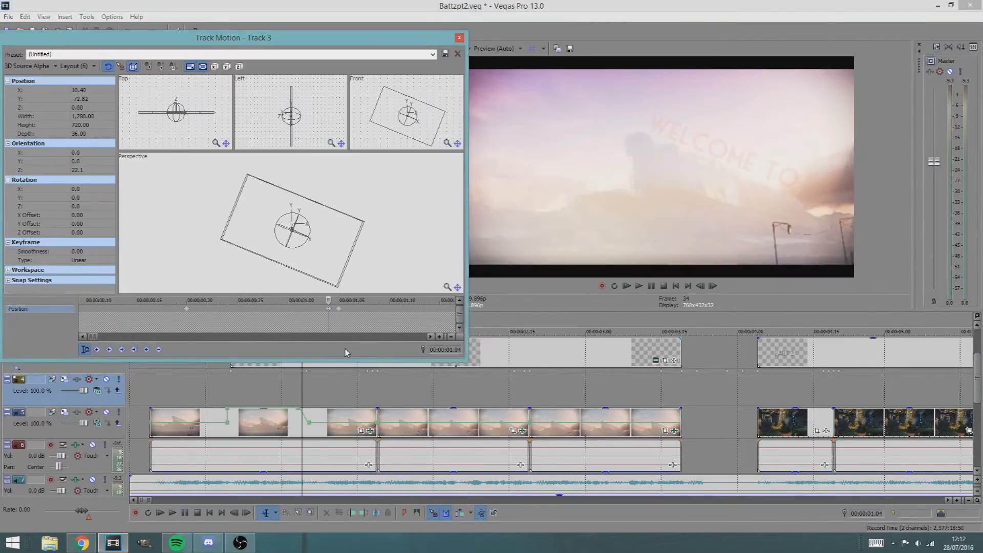
pyautogui.click(248, 309)
pyautogui.click(275, 312)
pyautogui.click(218, 319)
pyautogui.click(267, 312)
pyautogui.click(316, 313)
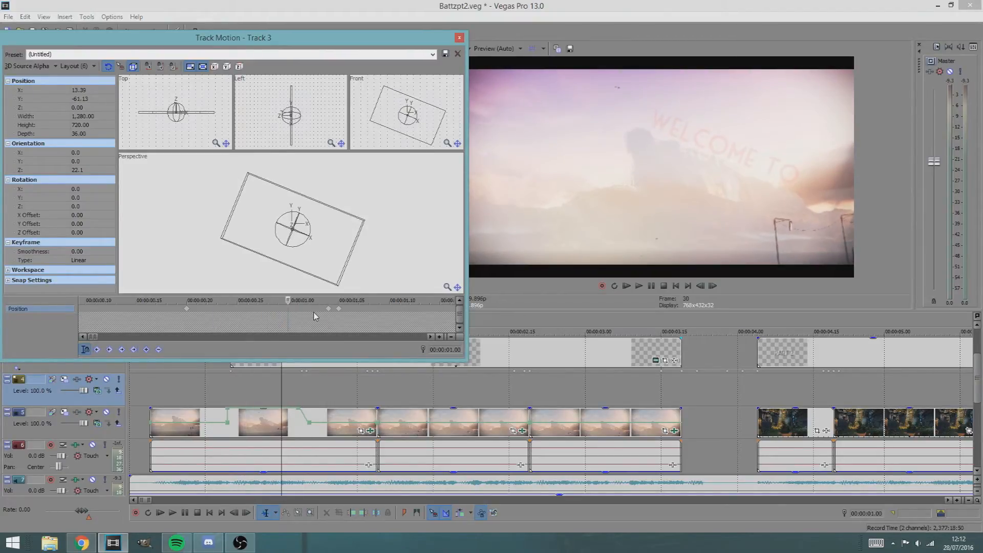
pyautogui.click(212, 314)
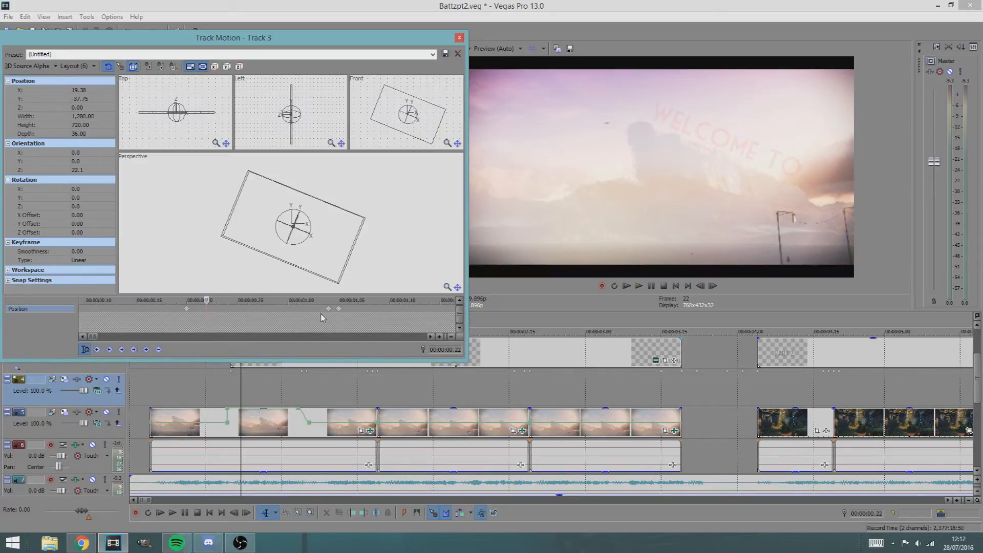
# - Check the title at the 00:00:01.05 and 00:00:01.17 keyframes, with a brief playback from 00:00:01.01
pyautogui.click(305, 391)
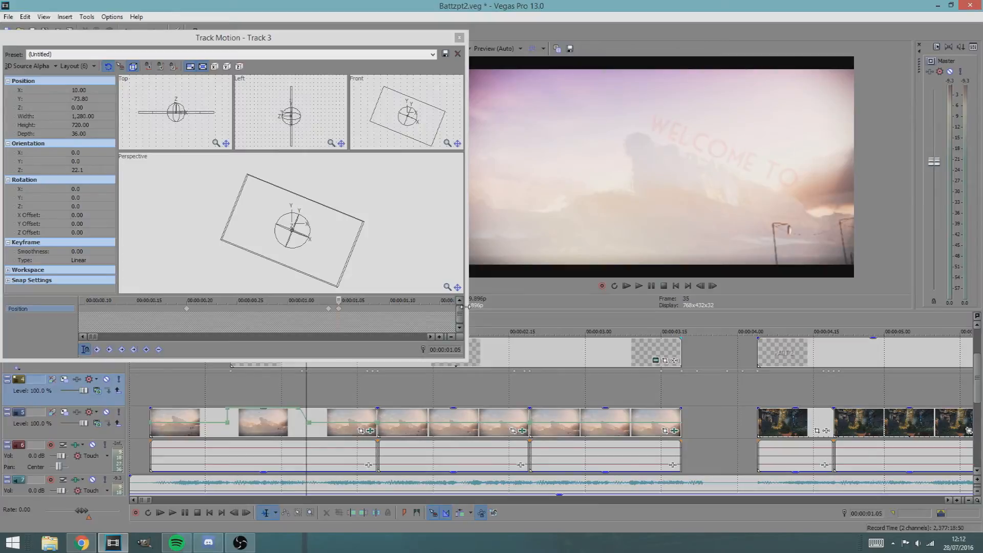
pyautogui.click(285, 399)
pyautogui.press('space')
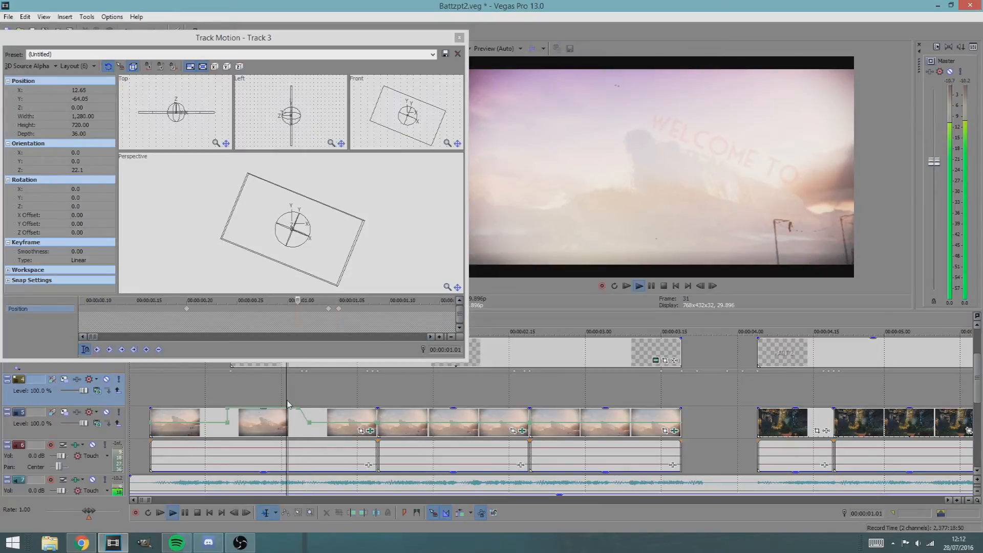
pyautogui.press('space')
pyautogui.click(359, 394)
pyautogui.click(363, 391)
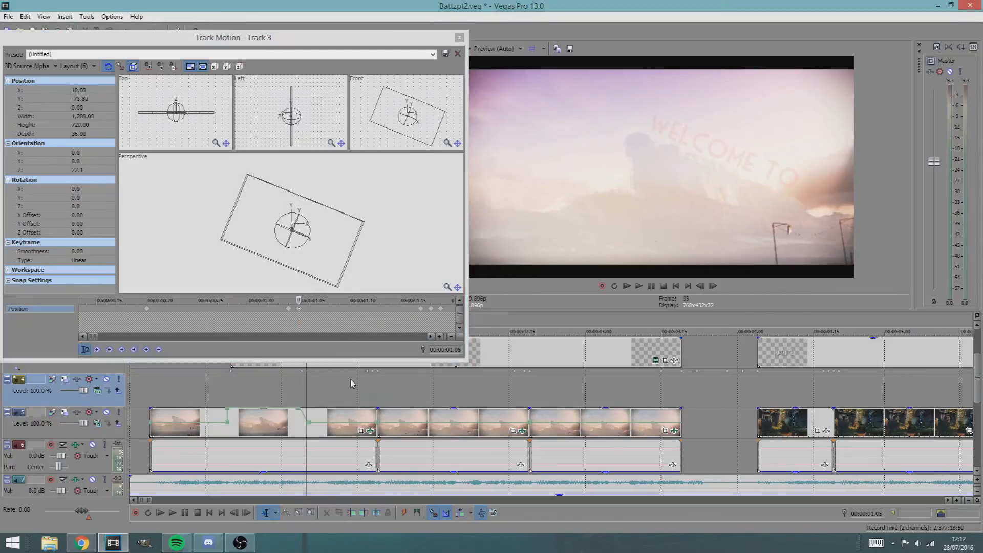
pyautogui.click(369, 387)
pyautogui.click(424, 316)
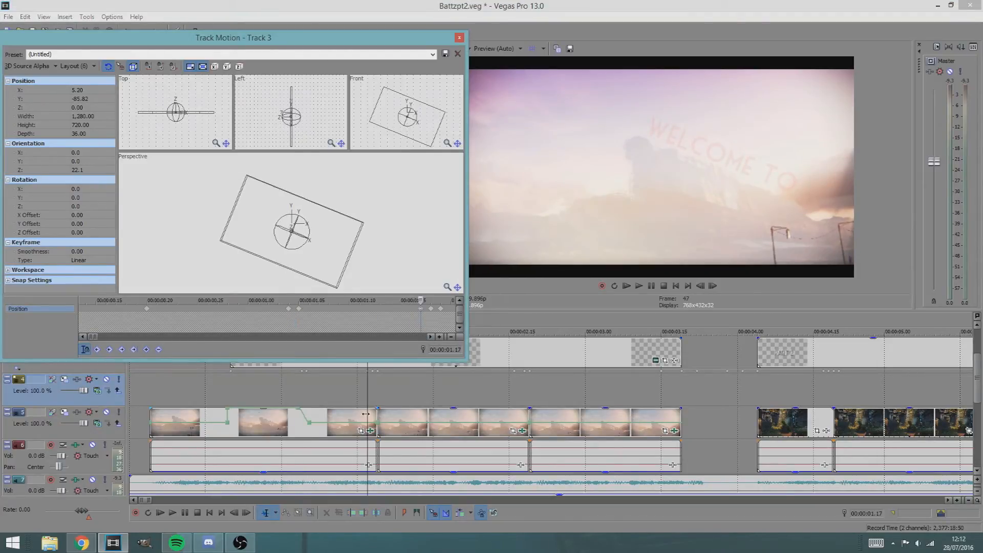
# - Play briefly from 00:00:01.16 and compare the keyframes at 00:00:01.17 and 00:00:01.19
pyautogui.click(364, 395)
pyautogui.press('space')
pyautogui.press('space')
pyautogui.press('space')
pyautogui.press('space')
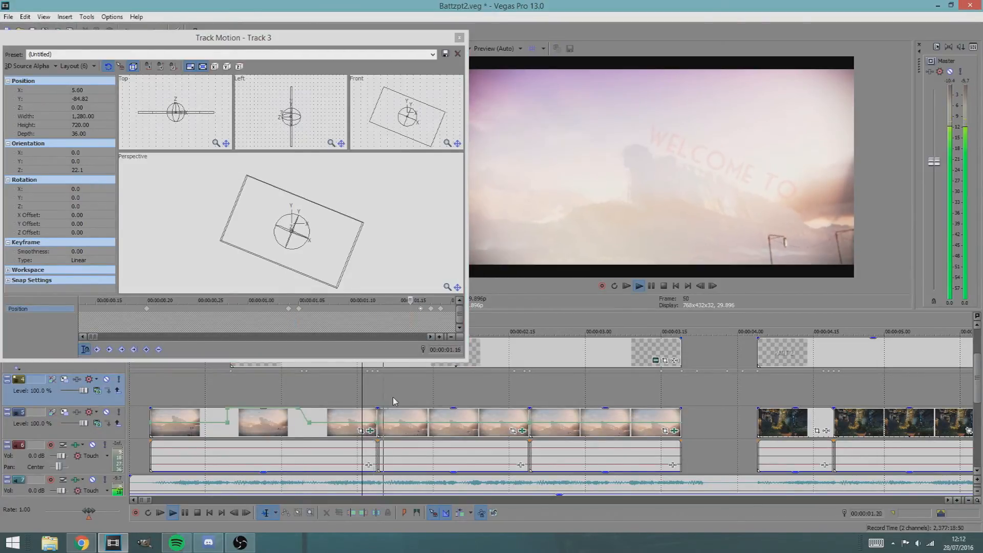
pyautogui.click(422, 313)
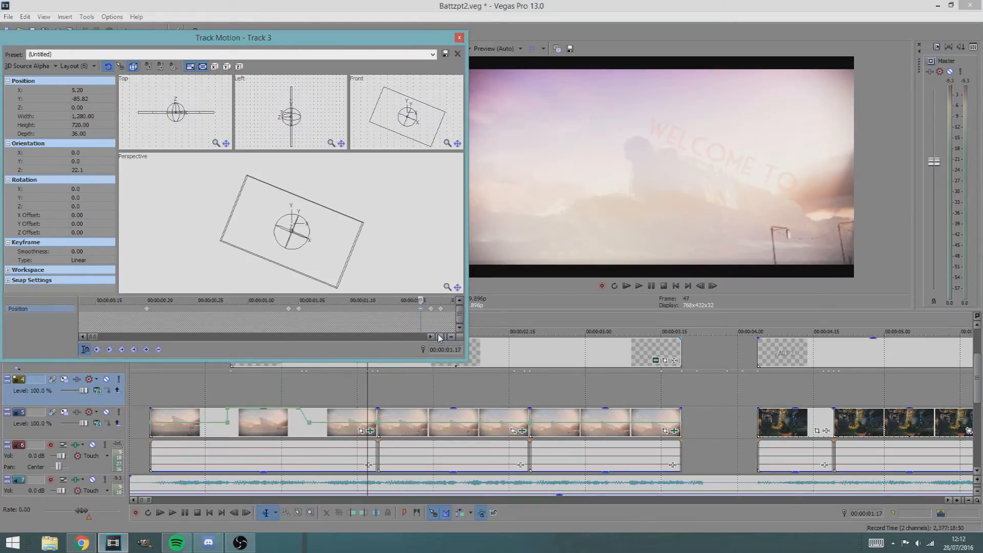
pyautogui.click(440, 310)
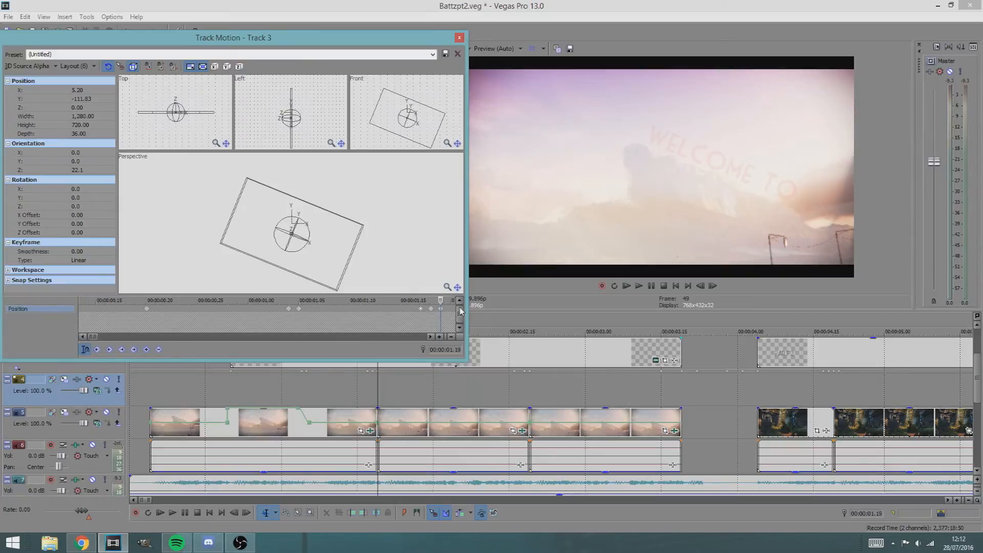
# - Step frame by frame around 00:00:01.19 and play the first title's full movement from 00:00:00.19
pyautogui.press('Left')
pyautogui.press('Right')
pyautogui.press('Left')
pyautogui.press('Right')
pyautogui.press('Right')
pyautogui.press('Left')
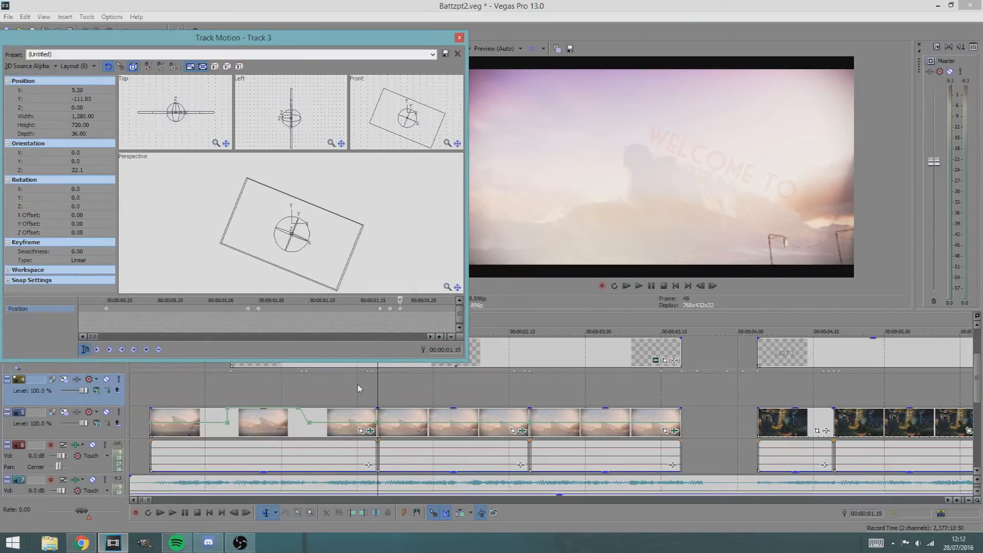
pyautogui.click(226, 389)
pyautogui.press('space')
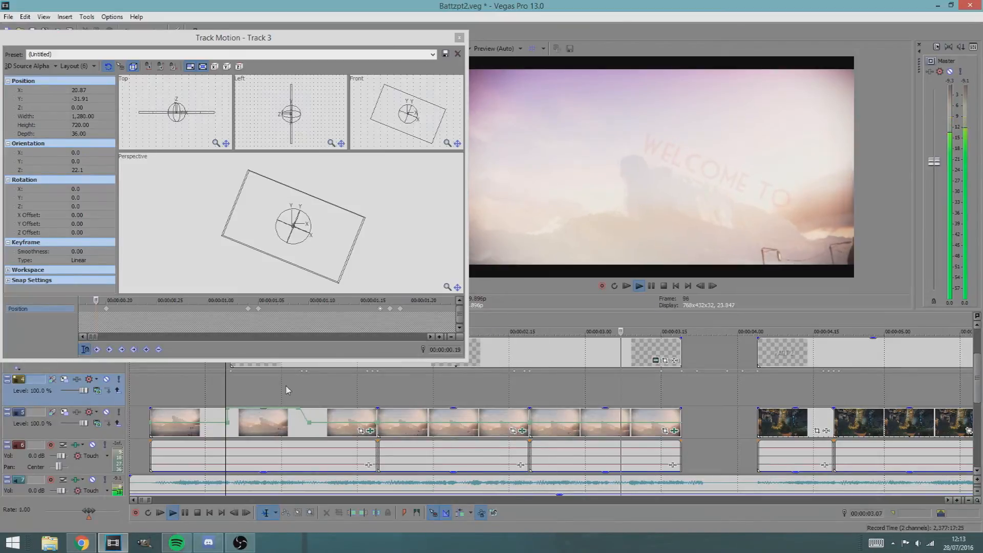
pyautogui.press('space')
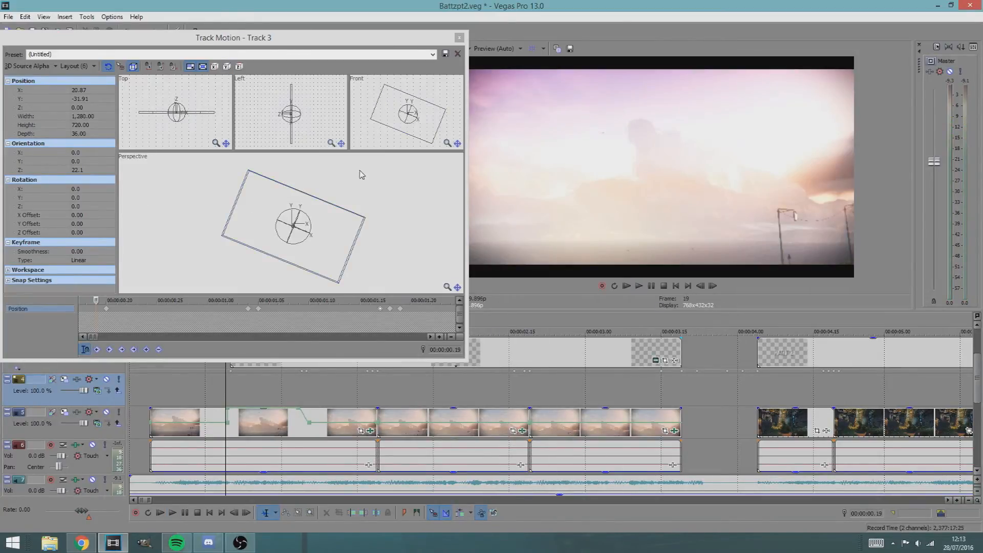
# - Reopen track 3's Track Motion at 00:00:04.07 to view the "PART 2" title's 3D orientation in the Perspective view
pyautogui.click(459, 38)
pyautogui.click(681, 391)
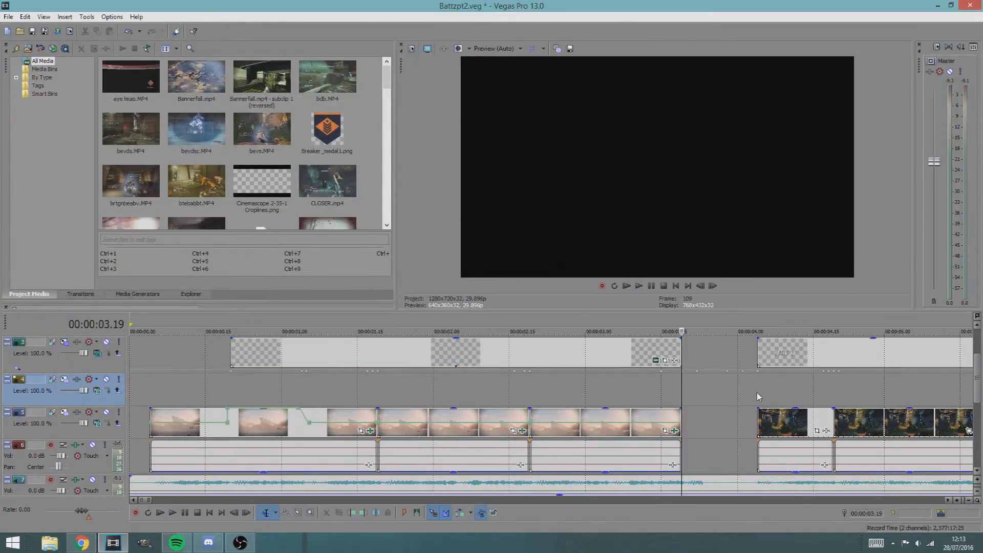
pyautogui.click(772, 395)
pyautogui.scroll(-3, 773, 395)
pyautogui.scroll(1, 469, 387)
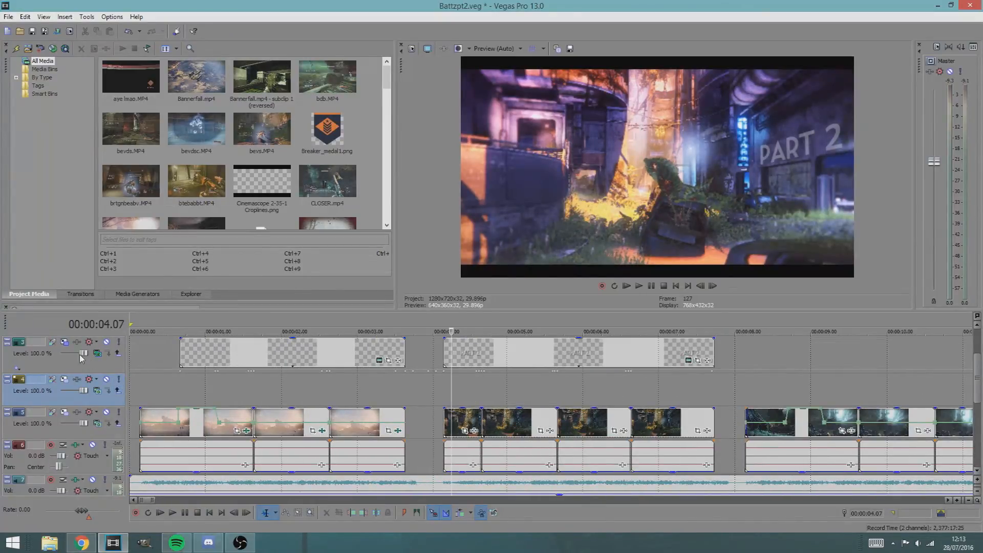
pyautogui.click(64, 341)
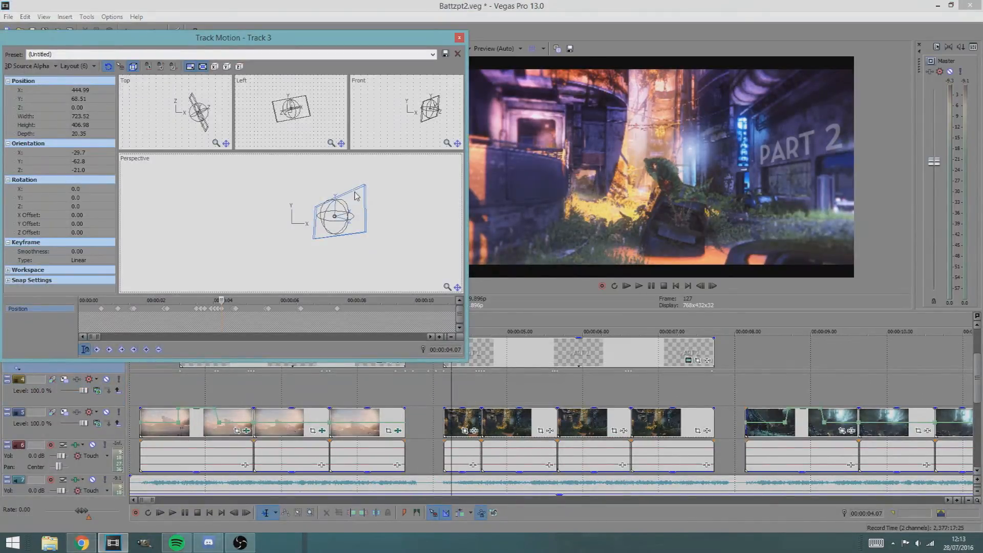
pyautogui.moveTo(415, 202); pyautogui.dragTo(393, 215)
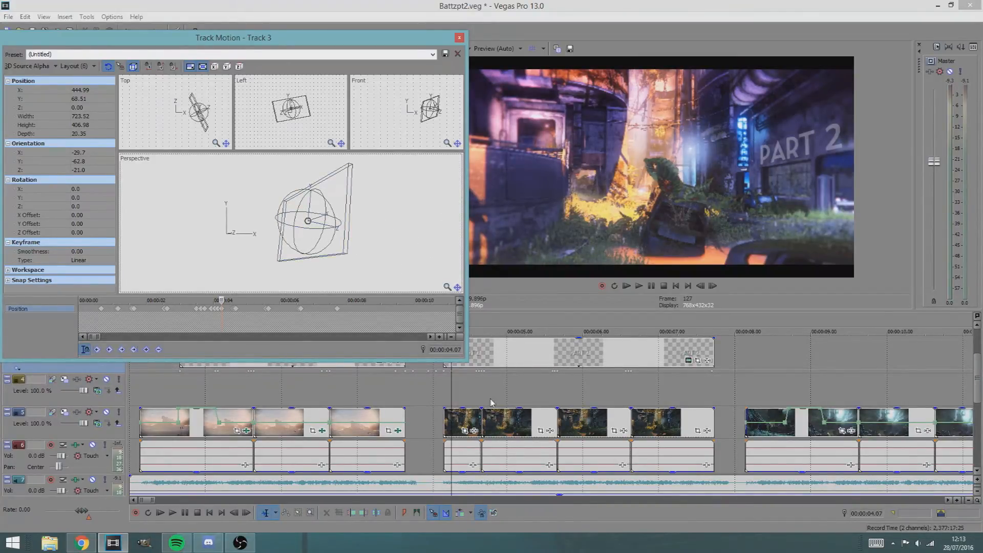
# - Preview the "PART 2" title's movement from 00:00:04.05 and close Track Motion
pyautogui.click(447, 380)
pyautogui.press('space')
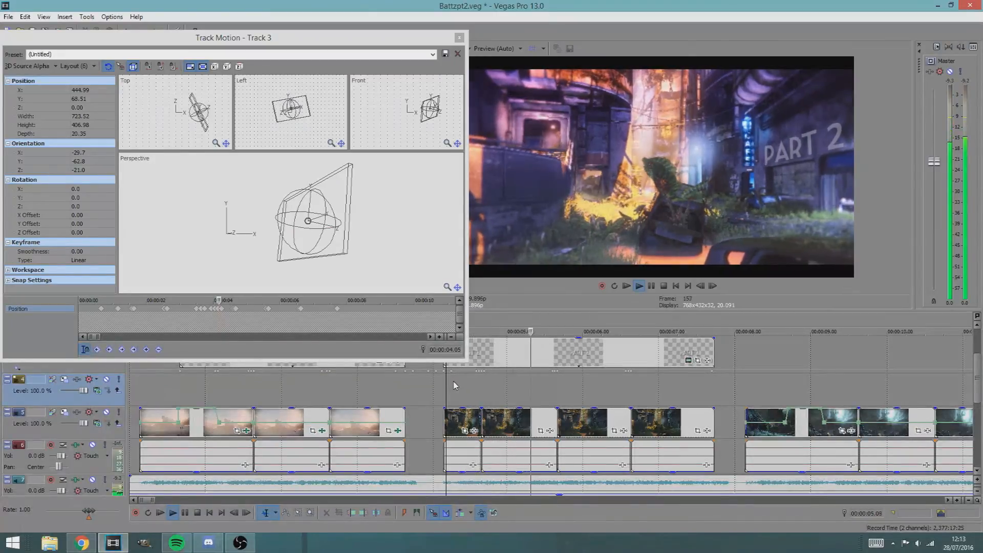
pyautogui.press('space')
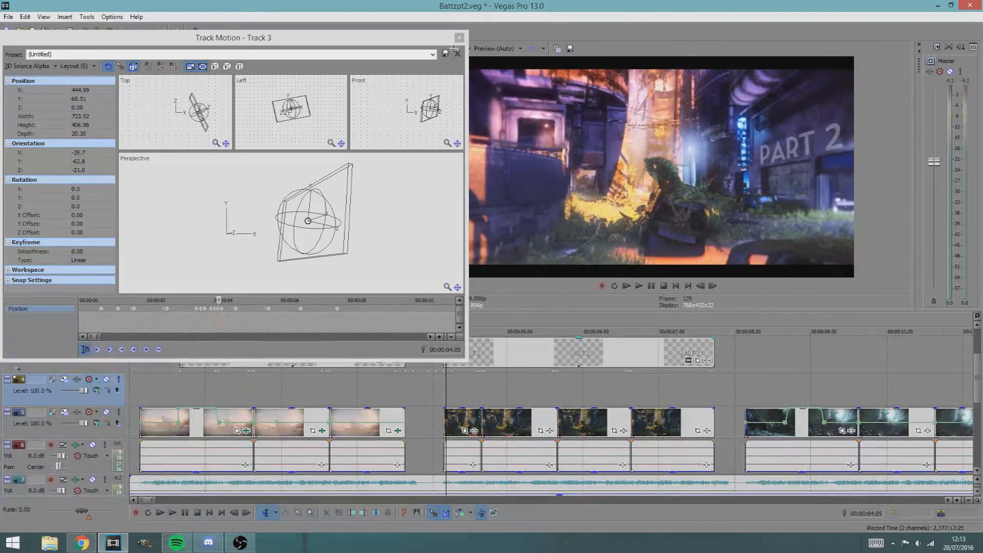
pyautogui.click(459, 38)
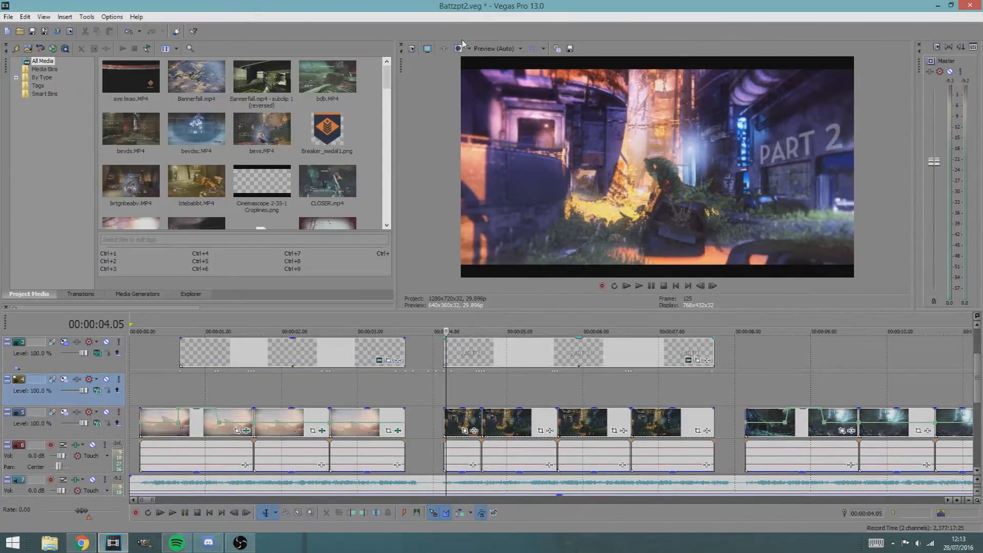
# - Check the "PART 2" title at 00:00:07.03 and the "WELCOME TO" title at 00:00:00.25 in the preview
pyautogui.click(666, 377)
pyautogui.scroll(-5, 666, 378)
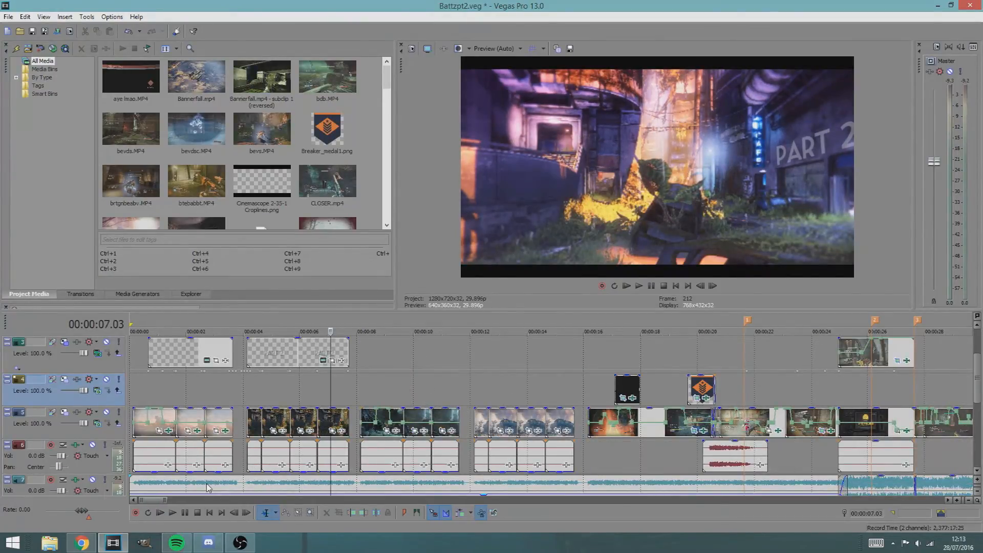
pyautogui.click(153, 388)
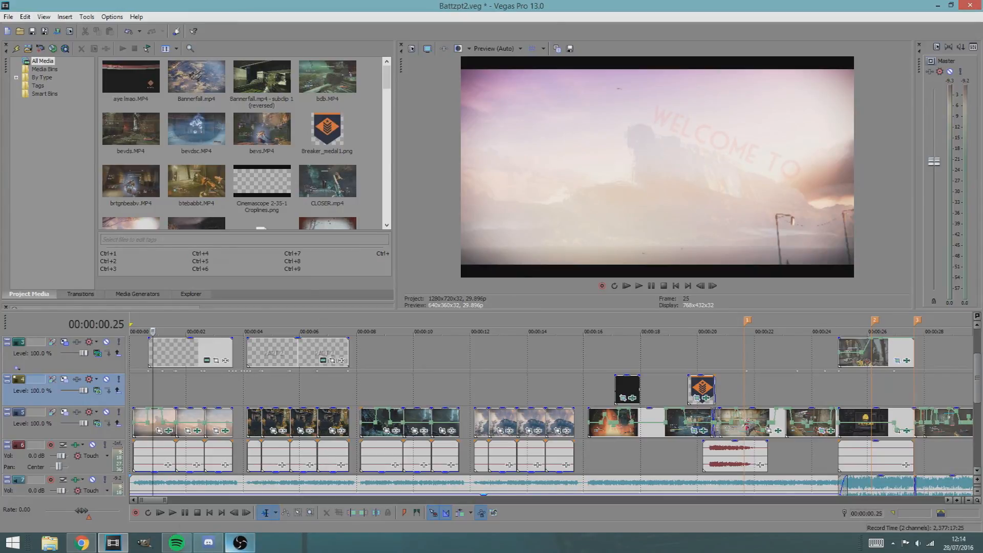
pyautogui.click(240, 542)
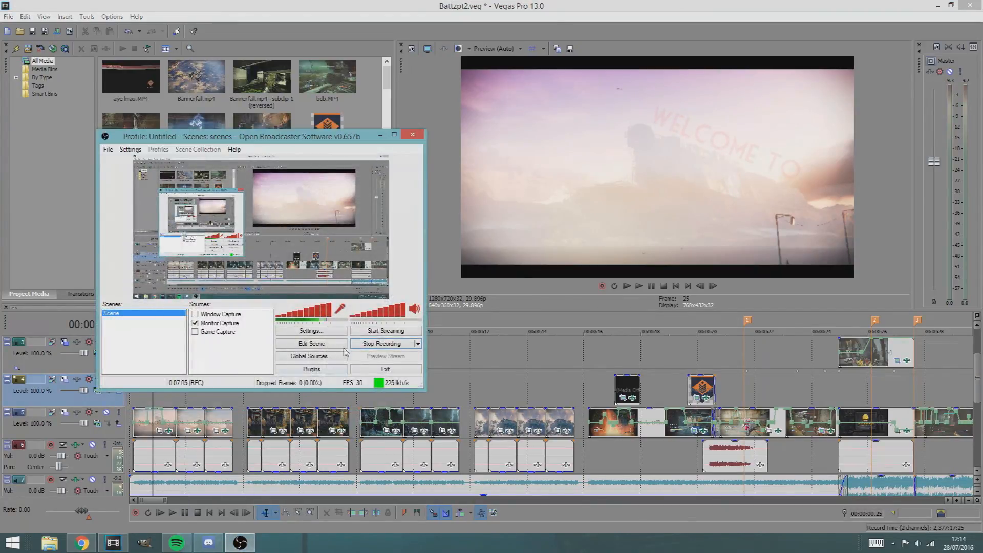
pyautogui.click(366, 344)
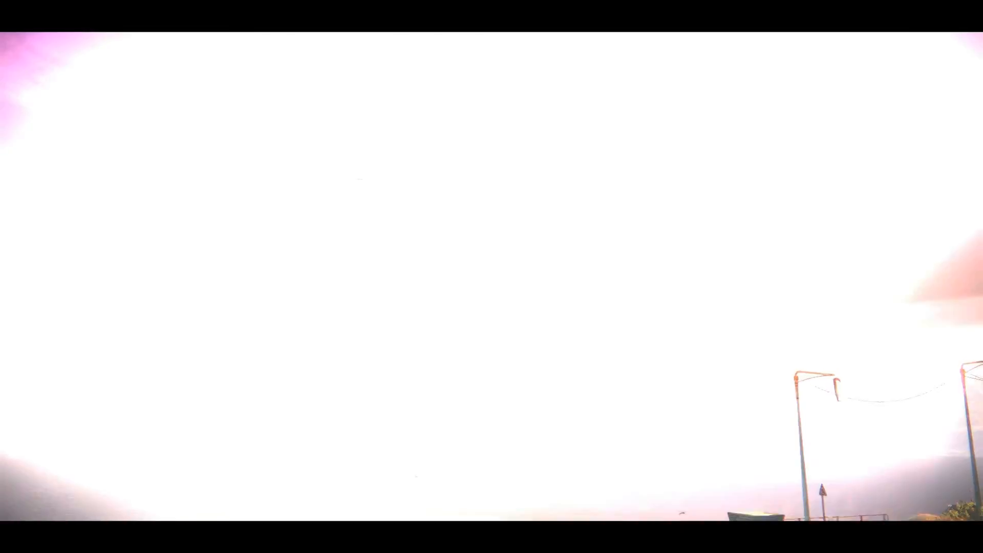